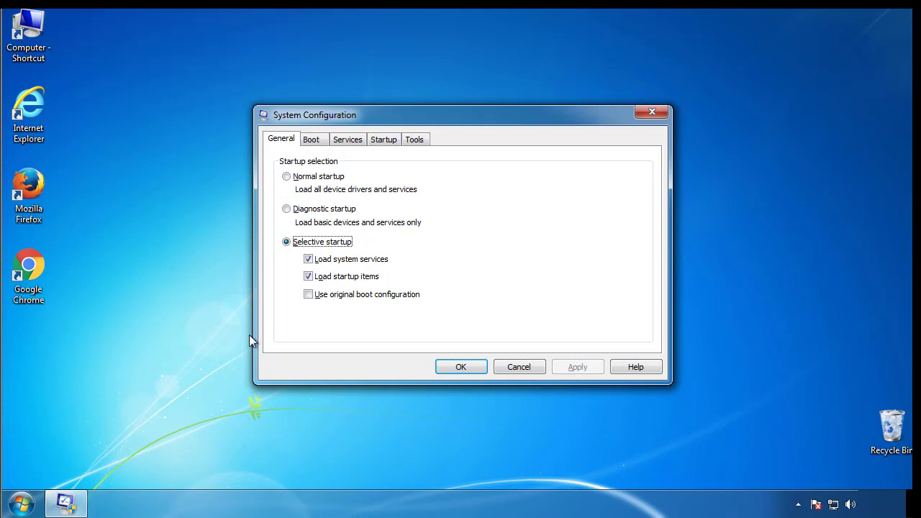
# Enable Safe boot with the Minimal option in System Configuration, restart the computer, and close the safe mode help window.
pyautogui.click(310, 143)
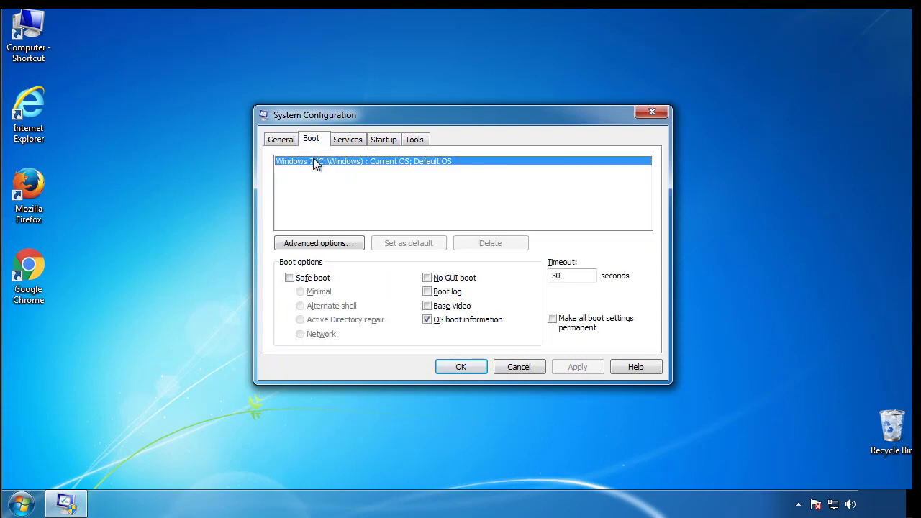
pyautogui.click(289, 277)
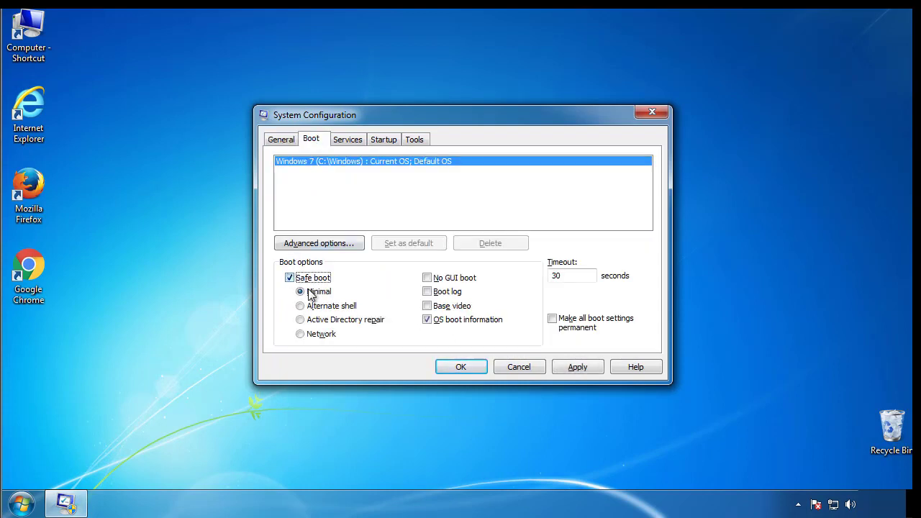
pyautogui.click(467, 366)
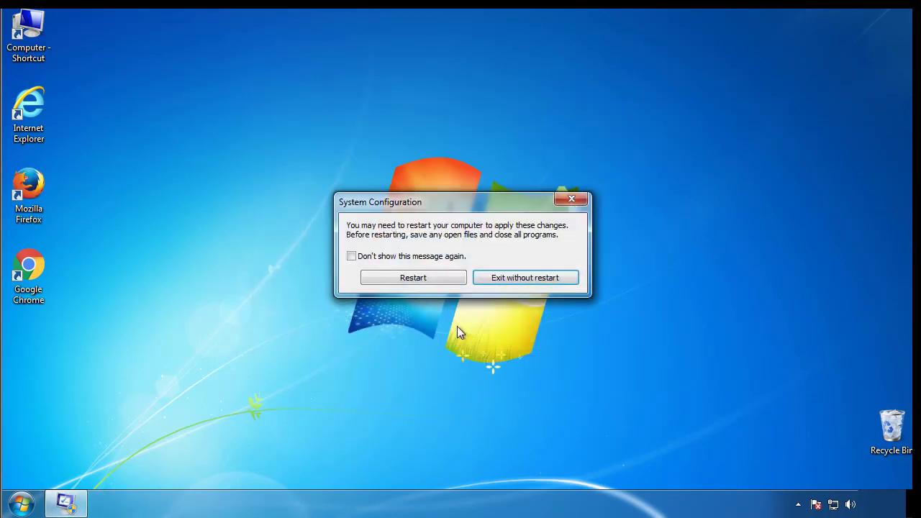
pyautogui.click(416, 278)
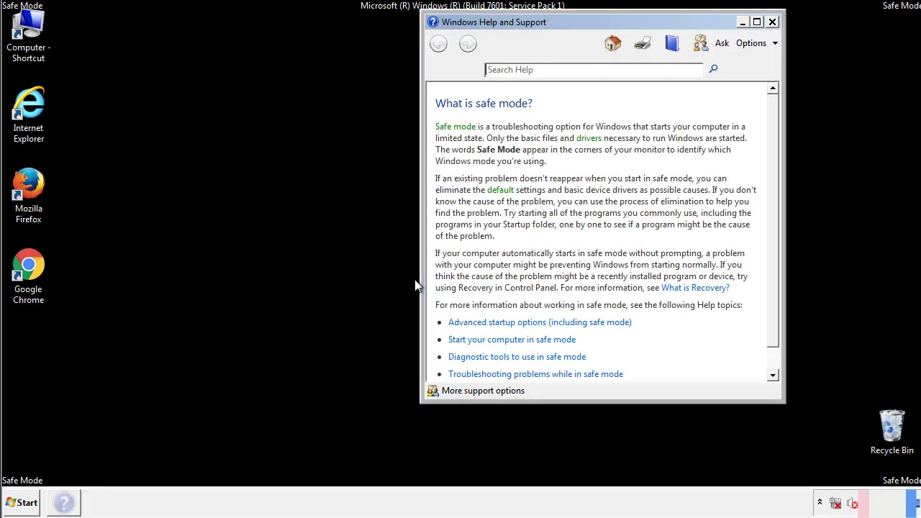
pyautogui.click(772, 21)
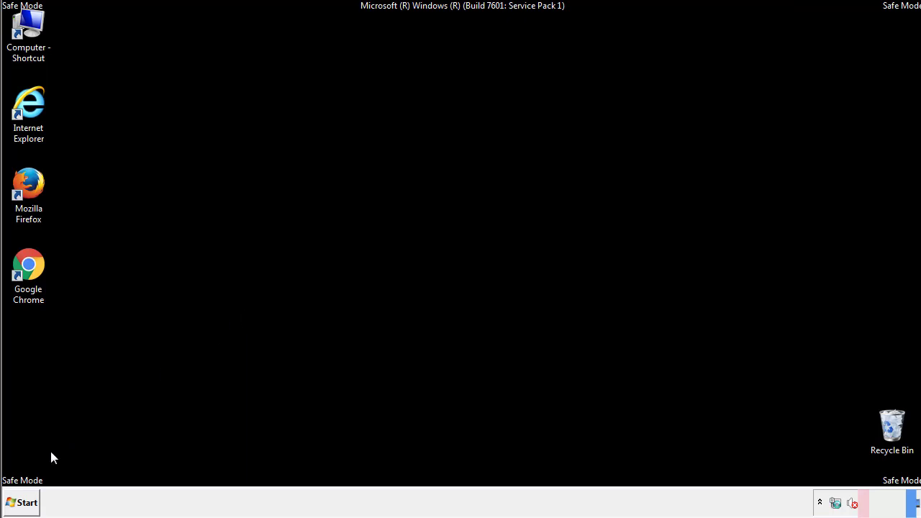
# Confirm Control Panel's Folder Options with hidden files, folders, and drives set to show, and close Control Panel.
pyautogui.click(21, 502)
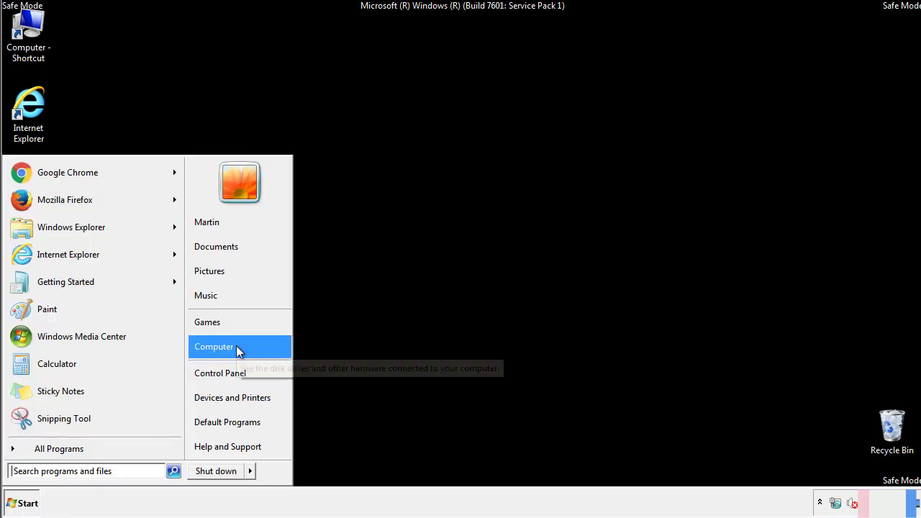
pyautogui.click(229, 371)
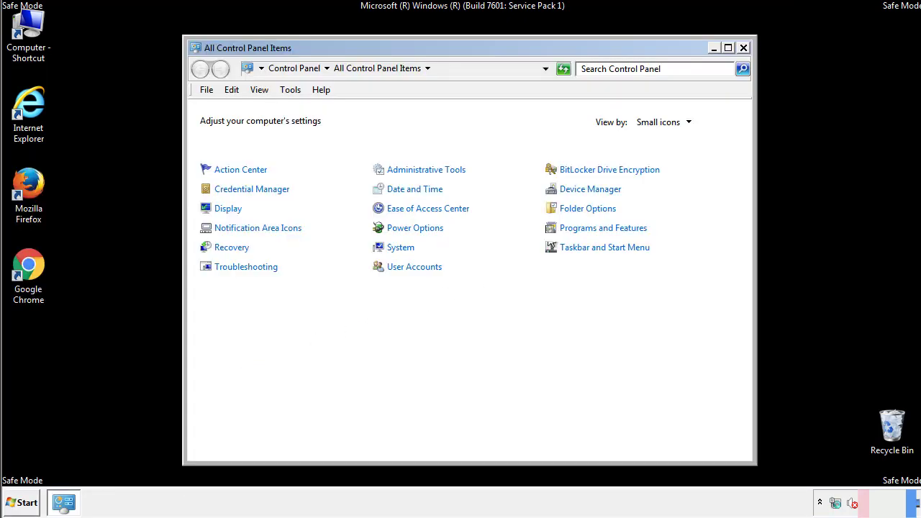
pyautogui.doubleClick(588, 208)
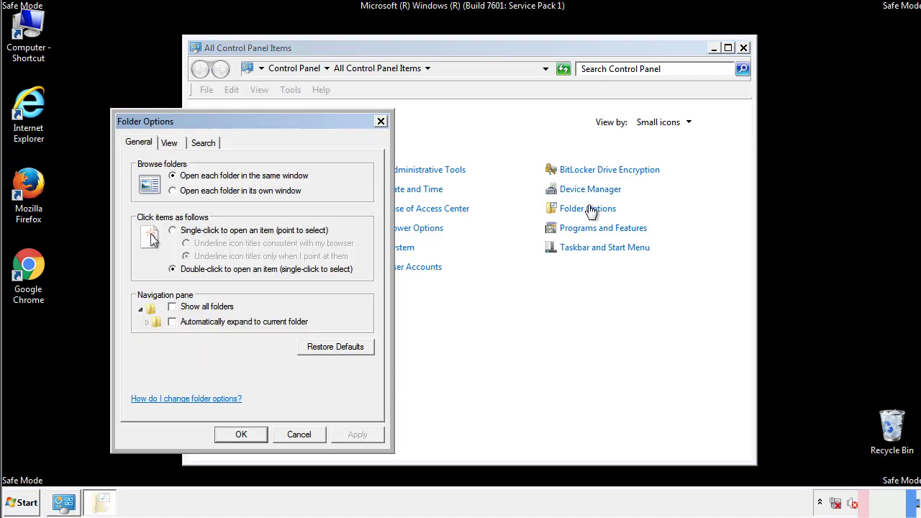
pyautogui.click(171, 143)
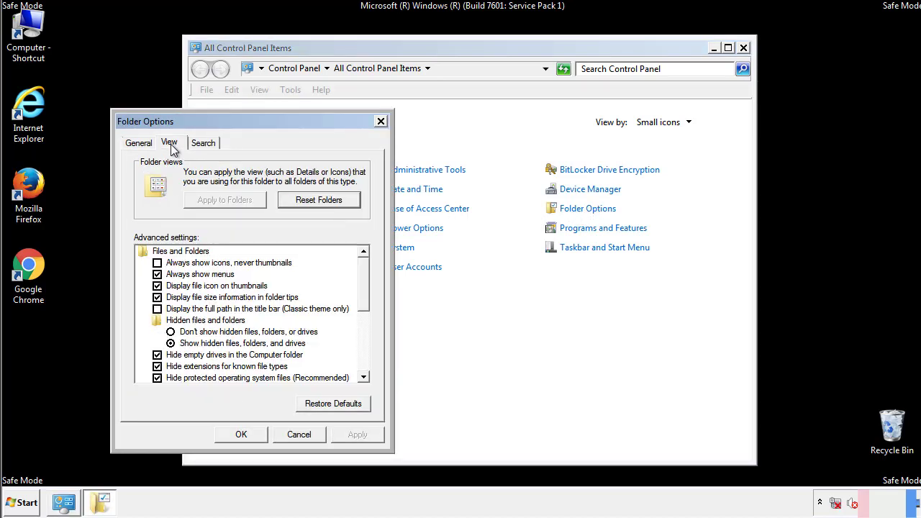
pyautogui.click(157, 274)
pyautogui.click(242, 435)
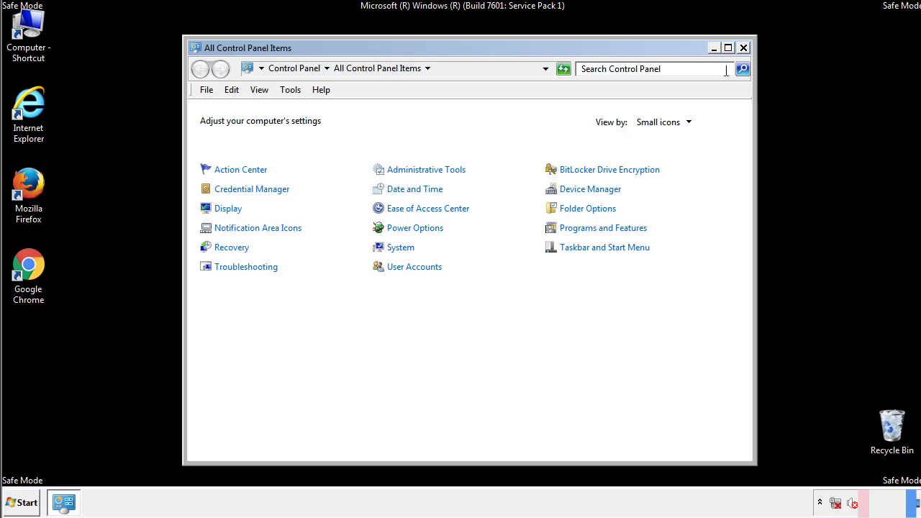
pyautogui.click(743, 48)
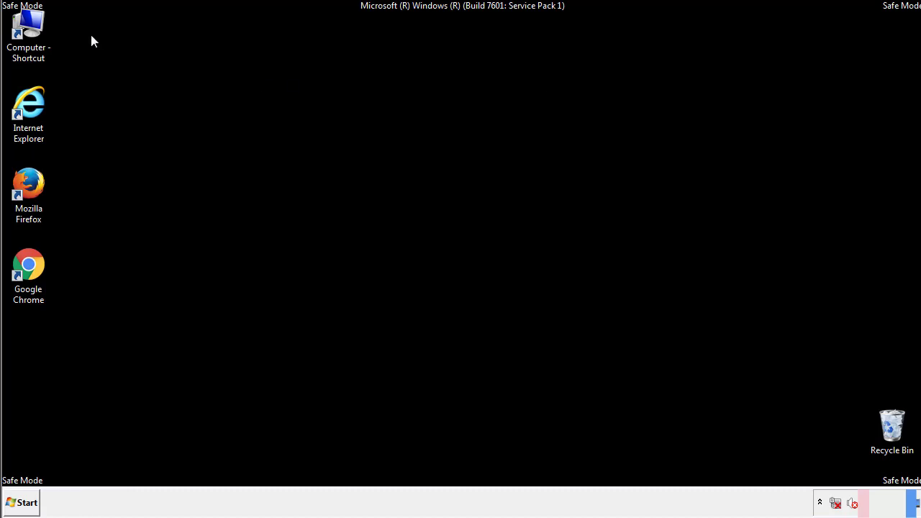
# Browse to the C:\Windows\System32\drivers\etc folder.
pyautogui.doubleClick(46, 32)
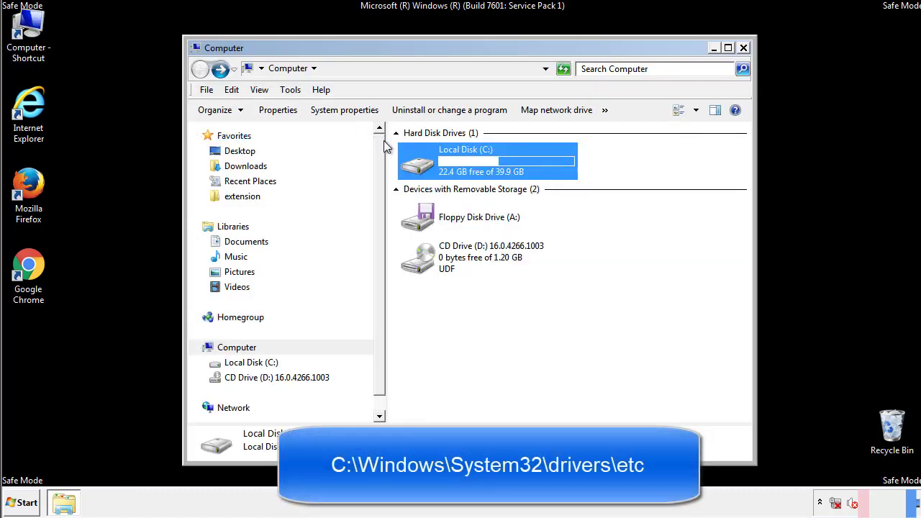
pyautogui.doubleClick(424, 165)
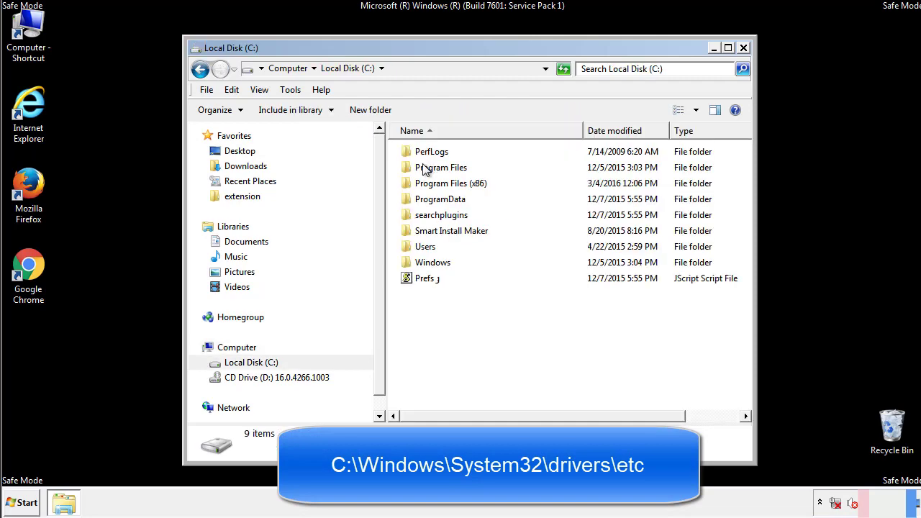
pyautogui.doubleClick(431, 262)
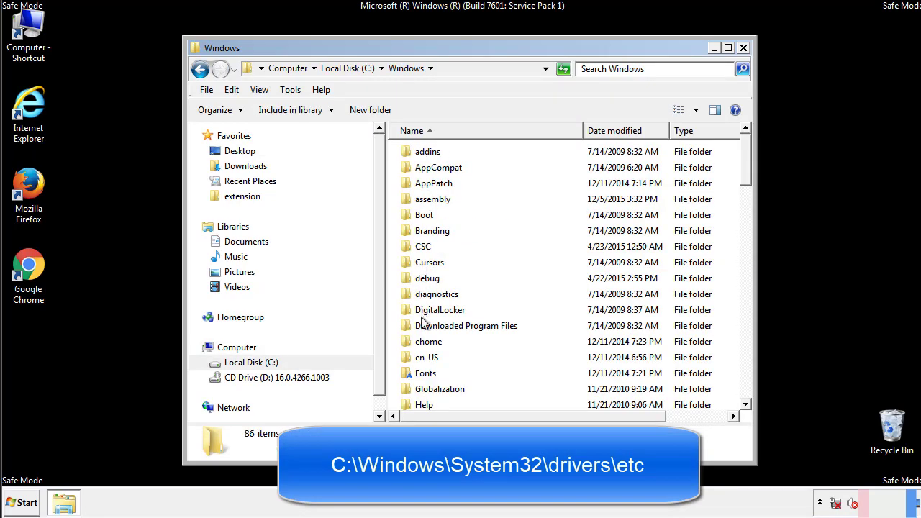
pyautogui.scroll(-4, 423, 323)
pyautogui.scroll(-5, 424, 327)
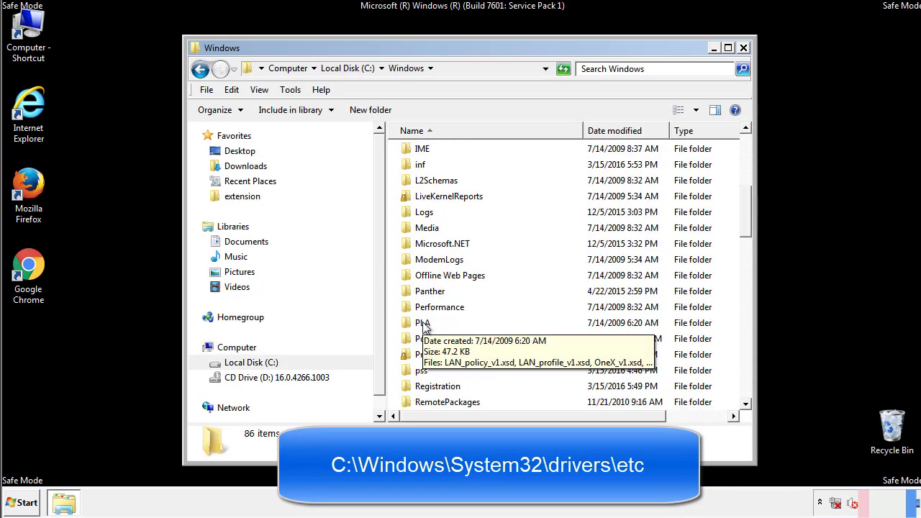
pyautogui.scroll(-2, 423, 326)
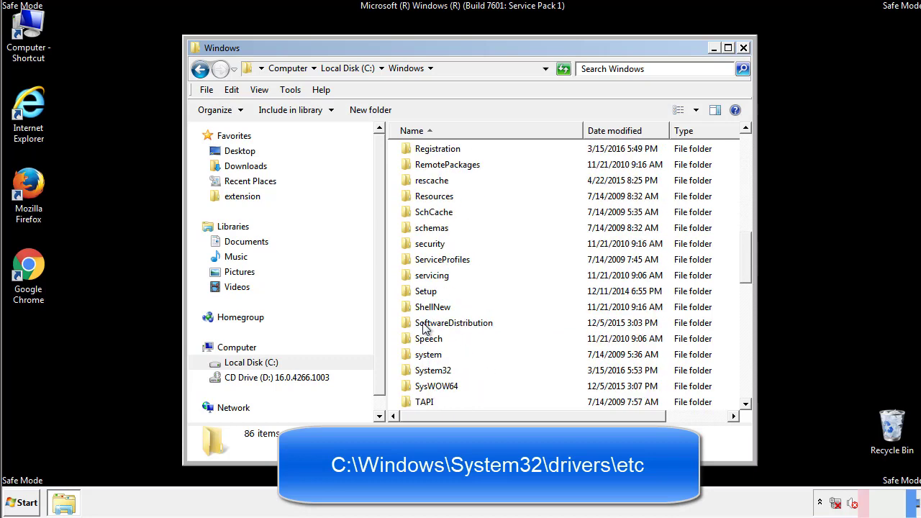
pyautogui.doubleClick(436, 370)
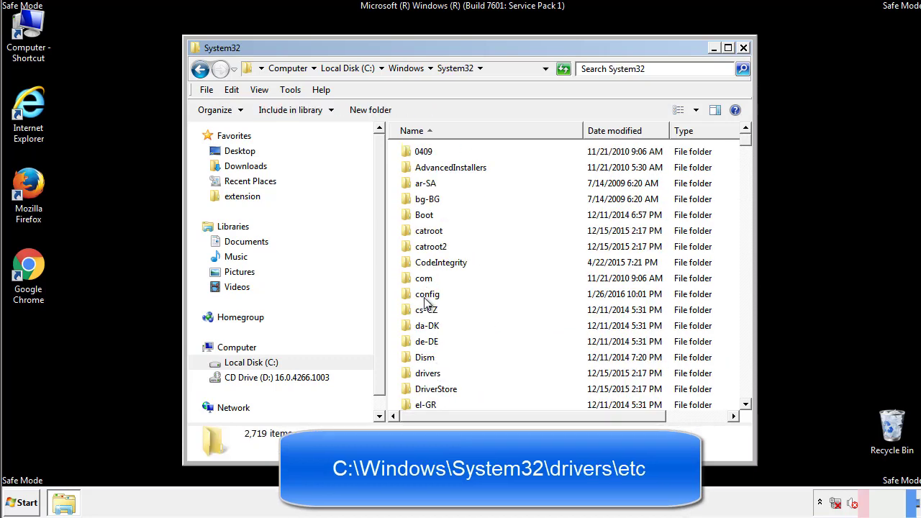
pyautogui.click(428, 377)
pyautogui.doubleClick(428, 376)
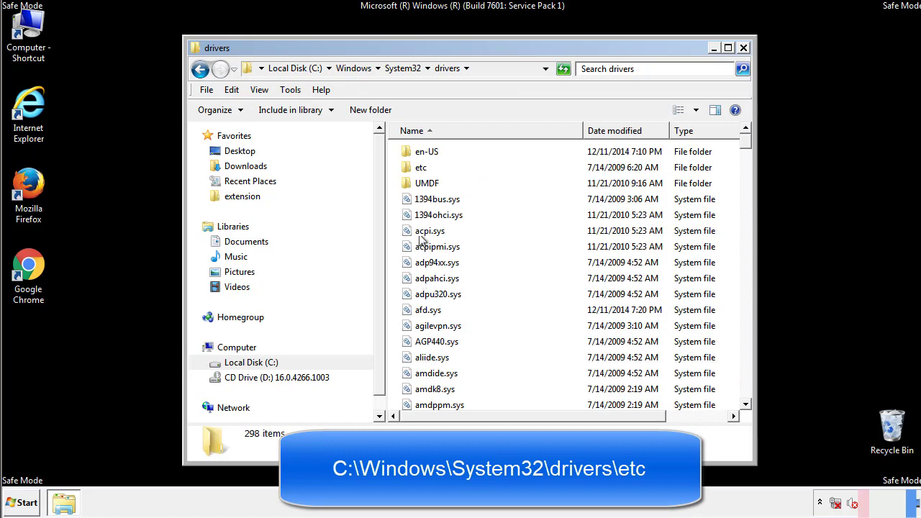
pyautogui.doubleClick(414, 168)
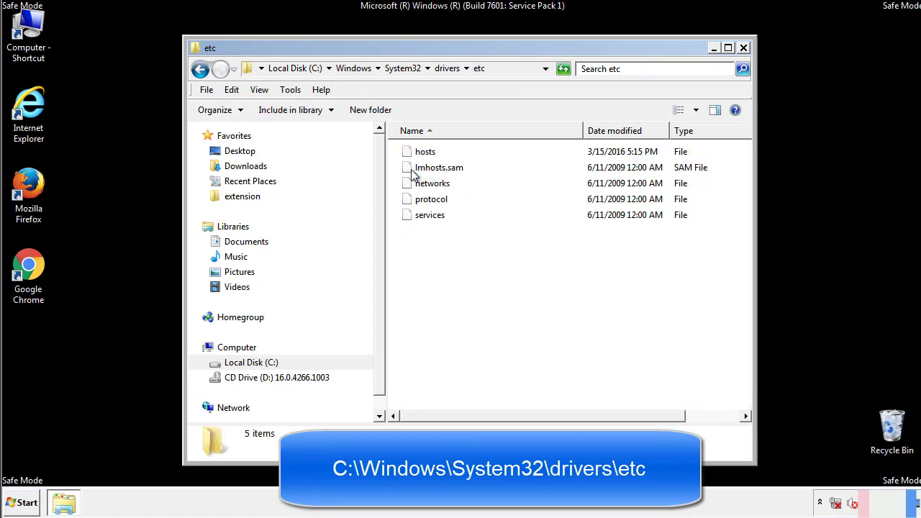
# Open the hosts file in Notepad and move its window fully into view.
pyautogui.doubleClick(418, 155)
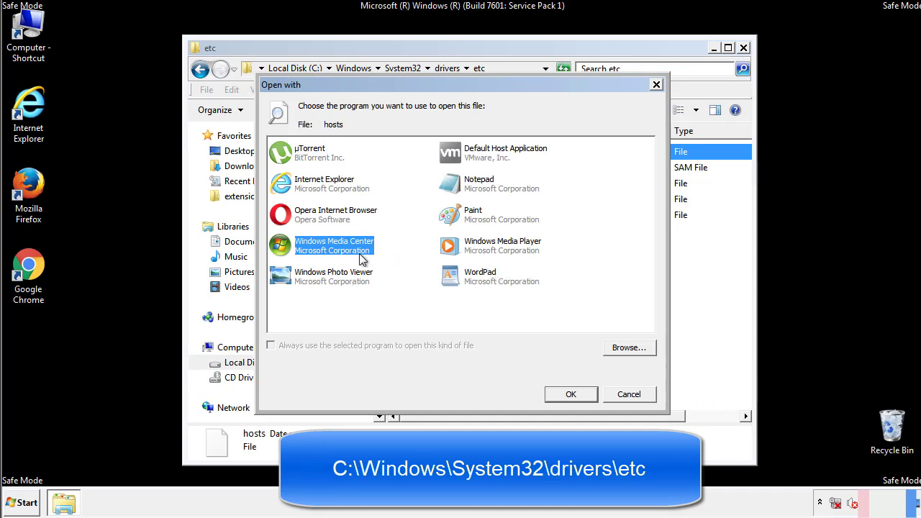
pyautogui.click(465, 184)
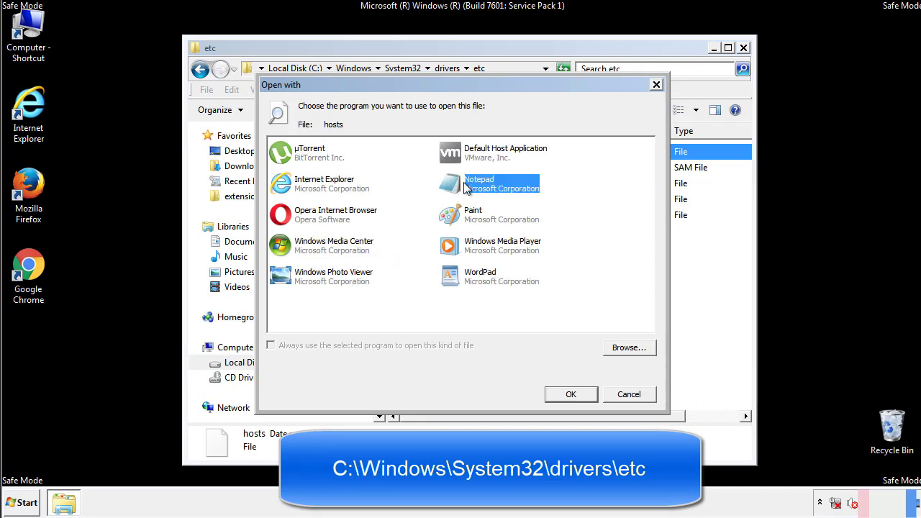
pyautogui.click(568, 393)
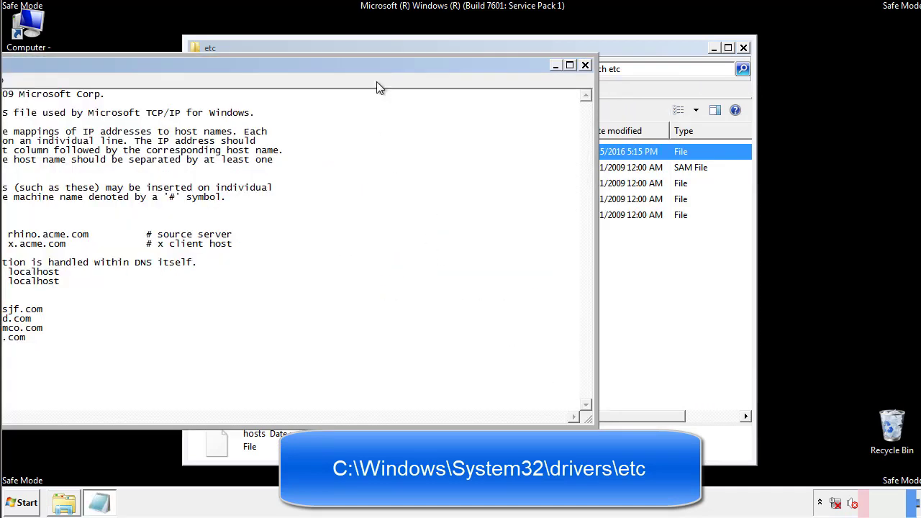
pyautogui.moveTo(376, 64); pyautogui.dragTo(586, 78)
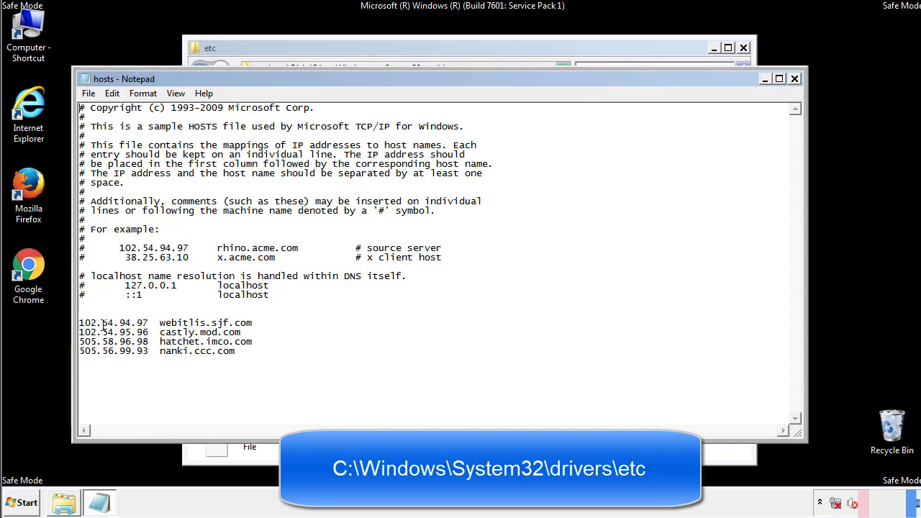
# Delete the four host entries below the localhost lines, save the hosts file, and close it along with the etc folder.
pyautogui.moveTo(257, 352); pyautogui.dragTo(79, 313)
pyautogui.press('Delete')
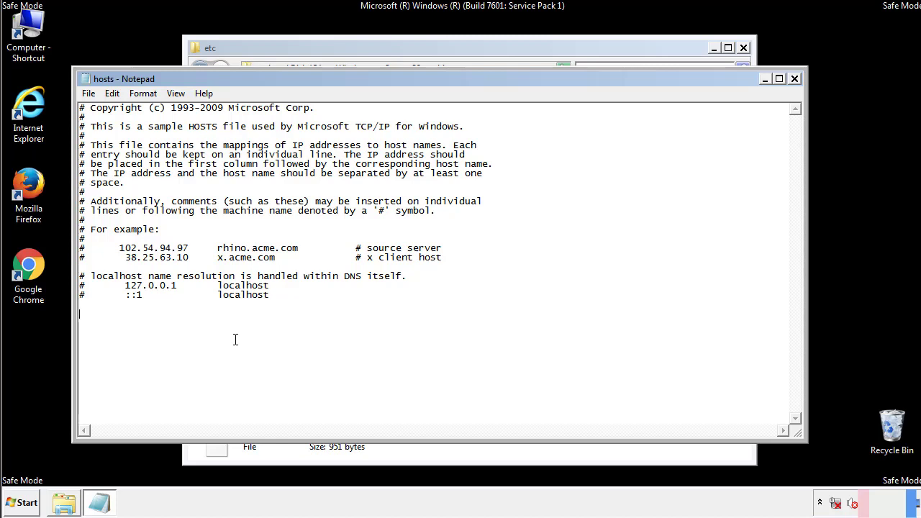
pyautogui.click(795, 79)
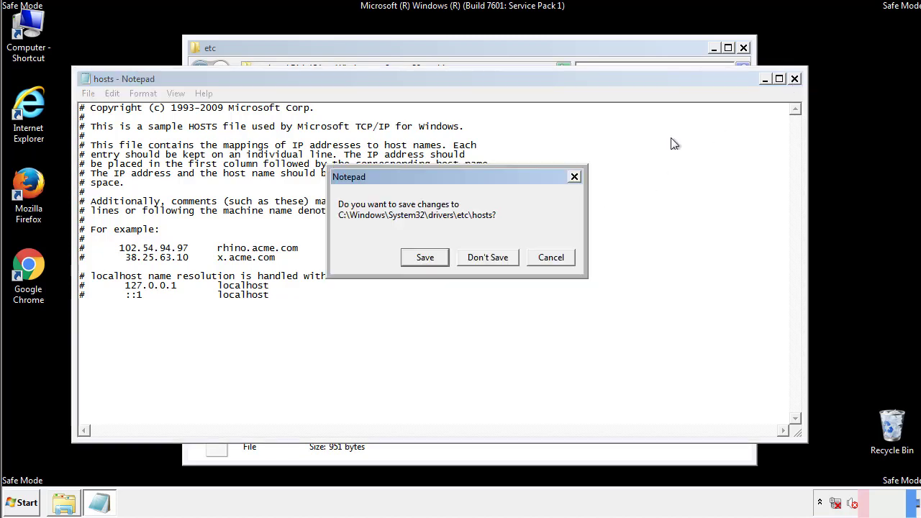
pyautogui.click(425, 257)
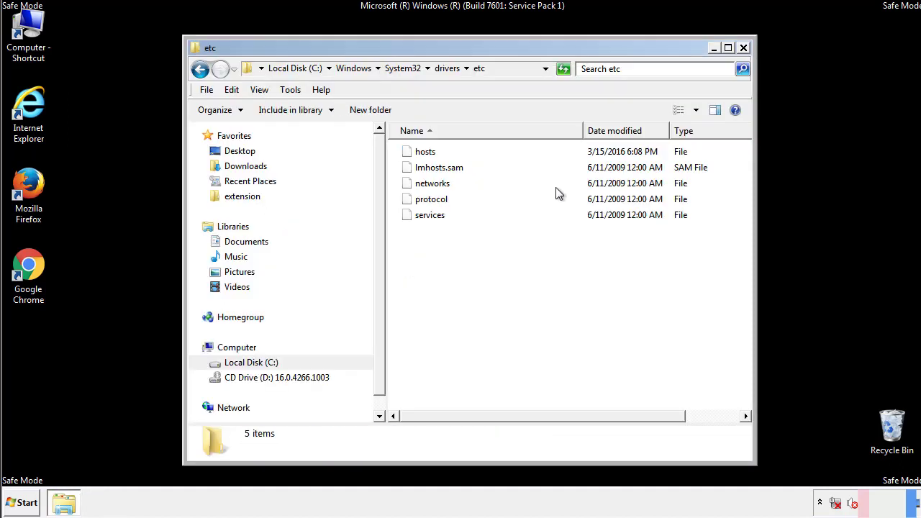
pyautogui.click(742, 48)
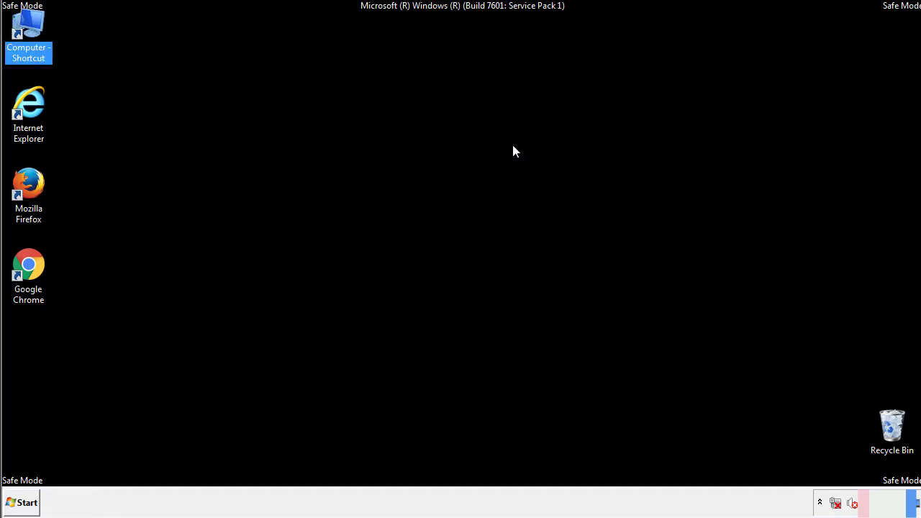
# Open the current user's Startup folder from the list of all programs.
pyautogui.click(26, 502)
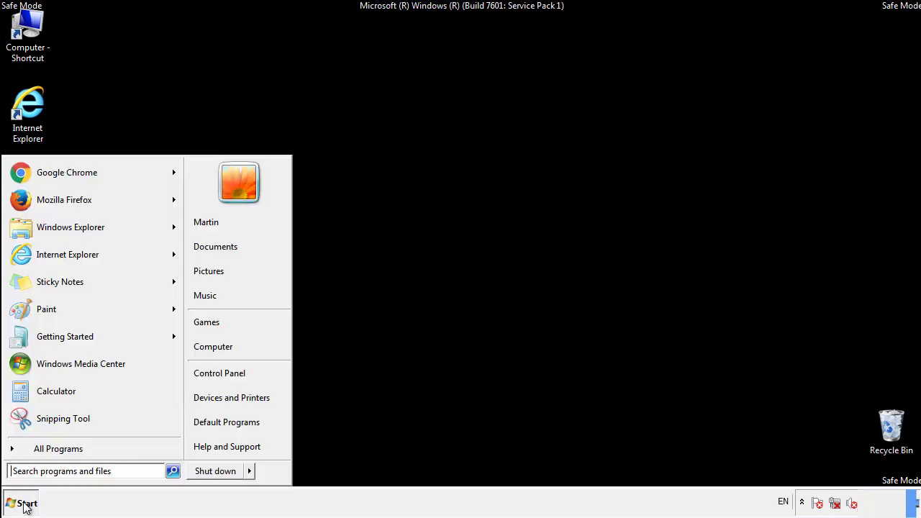
pyautogui.click(41, 450)
pyautogui.rightClick(35, 399)
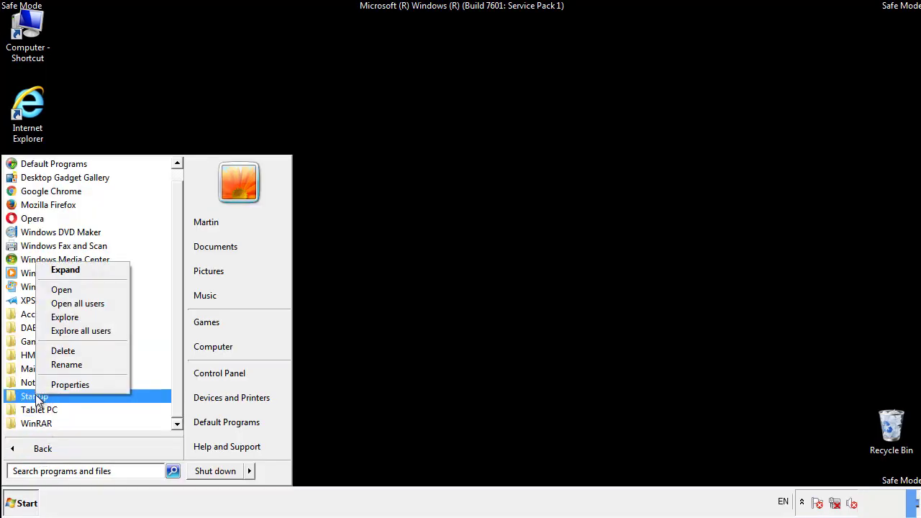
pyautogui.click(71, 289)
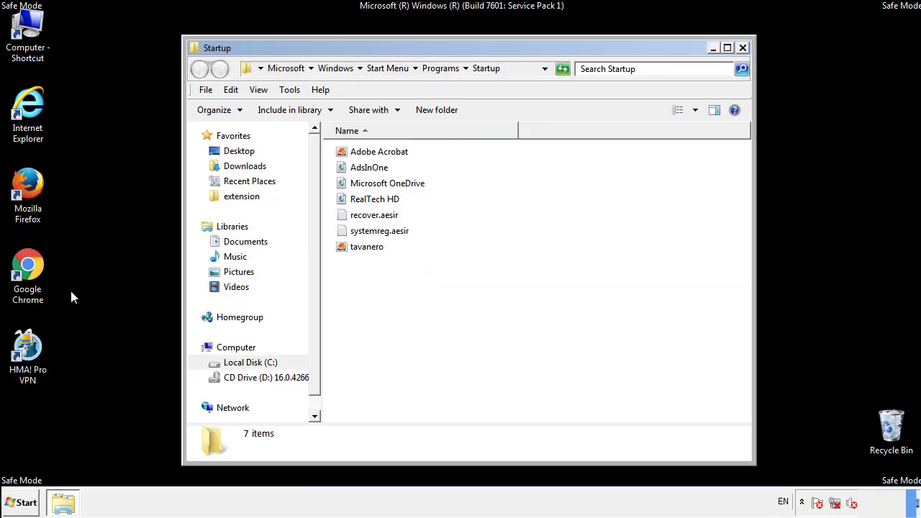
# Delete AdsInOne, recover.aesir, systemreg.aesir and tavanero from the Startup folder, and close the folder.
pyautogui.click(375, 169)
pyautogui.keyDown('ctrl'); pyautogui.click(383, 215); pyautogui.keyUp('ctrl')
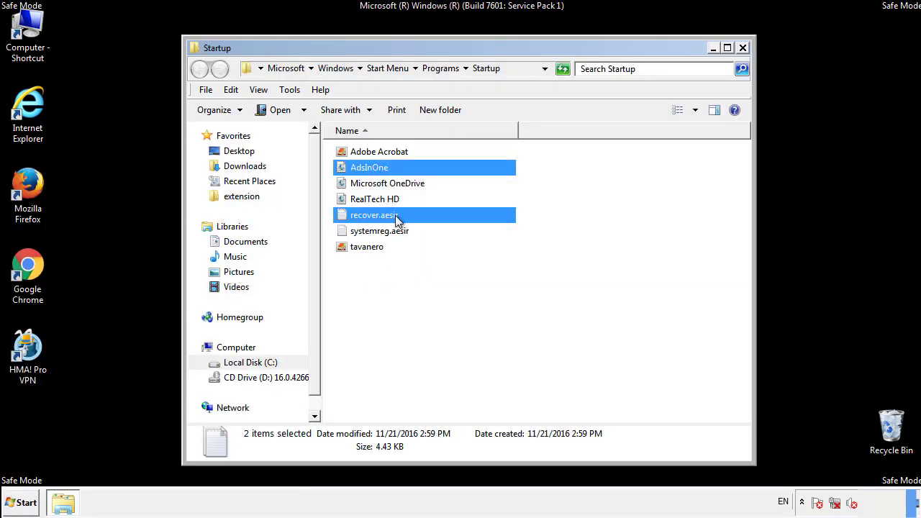
pyautogui.keyDown('ctrl'); pyautogui.click(382, 231); pyautogui.keyUp('ctrl')
pyautogui.keyDown('ctrl'); pyautogui.click(368, 248); pyautogui.keyUp('ctrl')
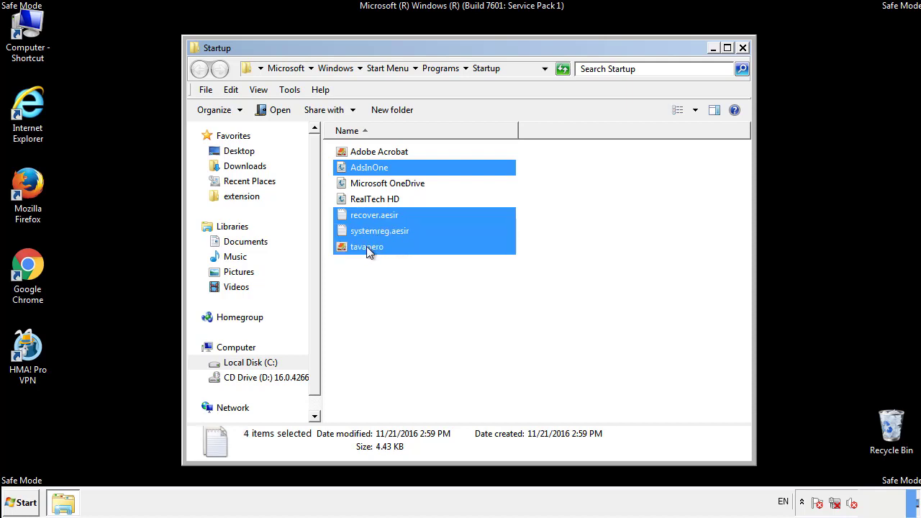
pyautogui.rightClick(364, 247)
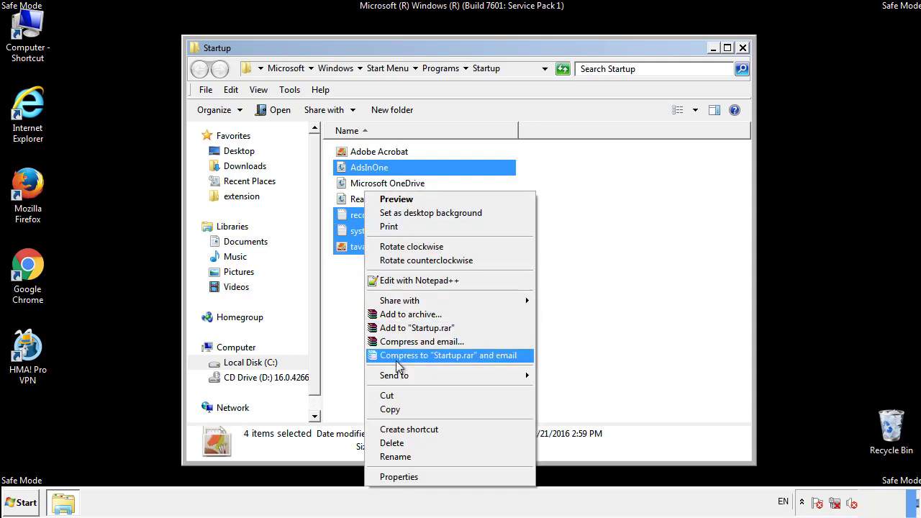
pyautogui.click(389, 443)
pyautogui.click(507, 265)
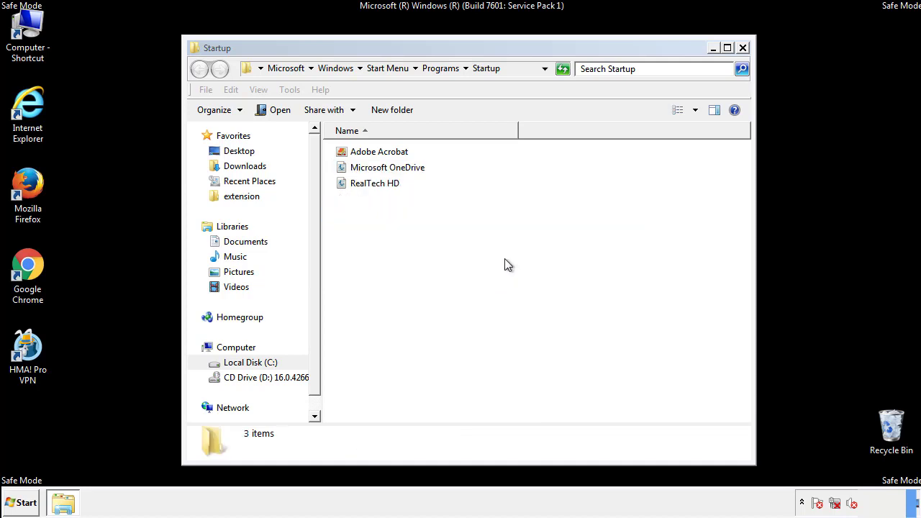
pyautogui.click(743, 48)
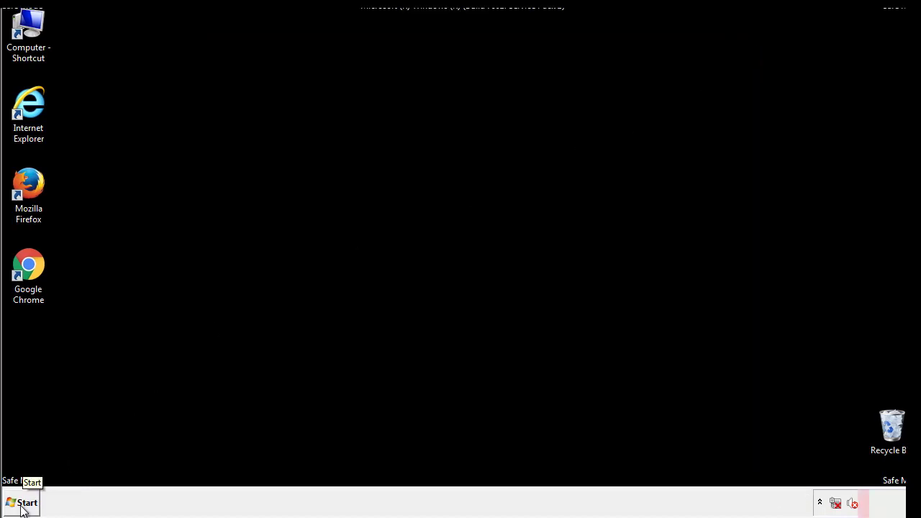
# Find regedit in the programs search and launch the Registry Editor.
pyautogui.click(21, 507)
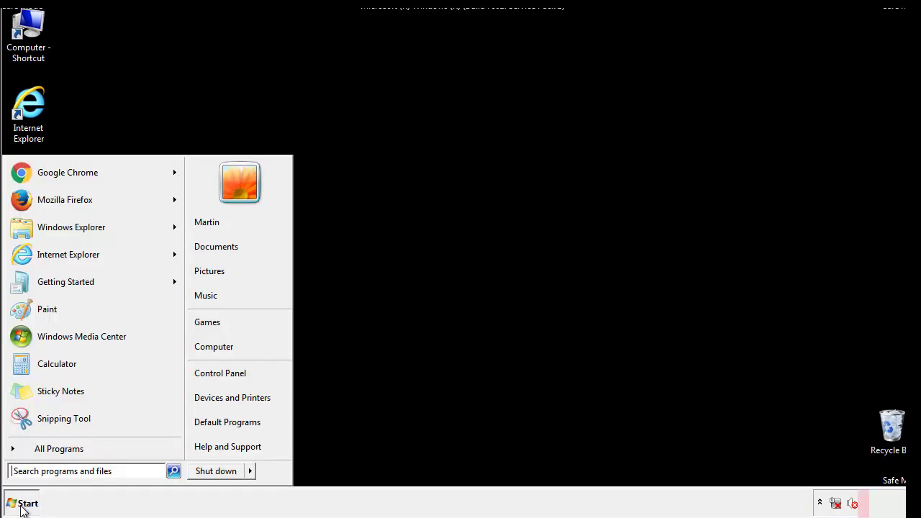
pyautogui.click(66, 472)
pyautogui.write('regedit')
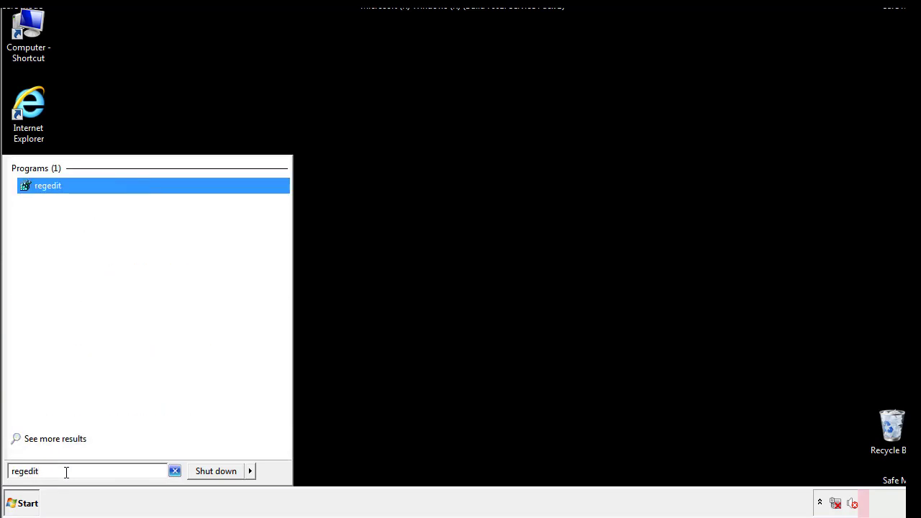
pyautogui.press('Return')
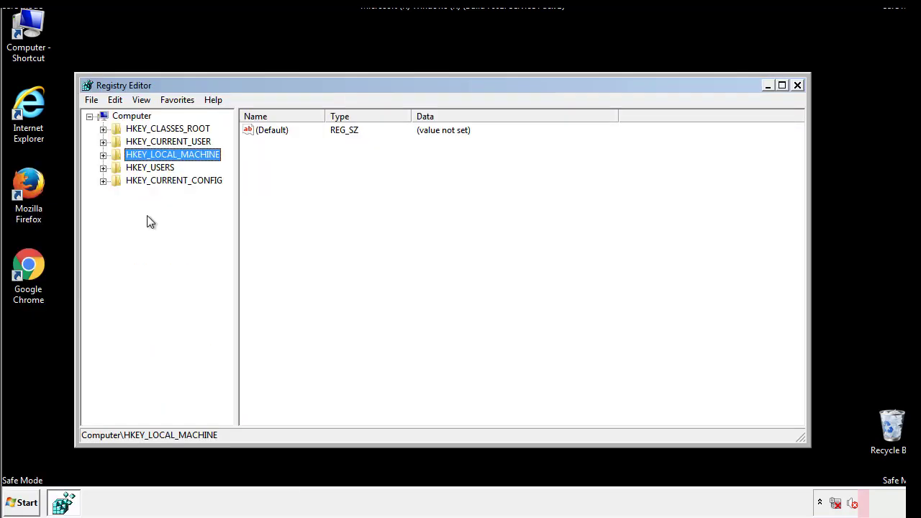
# Open the registry key HKEY_LOCAL_MACHINE\SOFTWARE\Microsoft\Windows\CurrentVersion\Run.
pyautogui.click(103, 155)
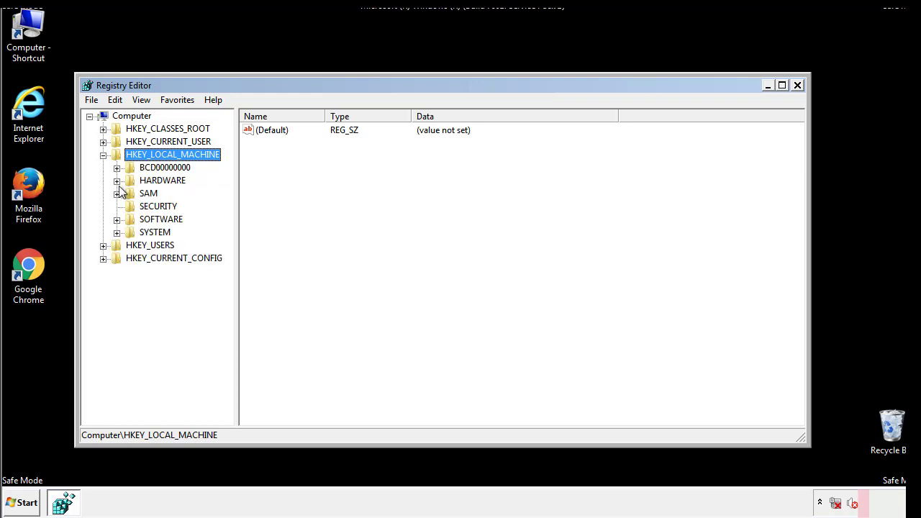
pyautogui.click(117, 219)
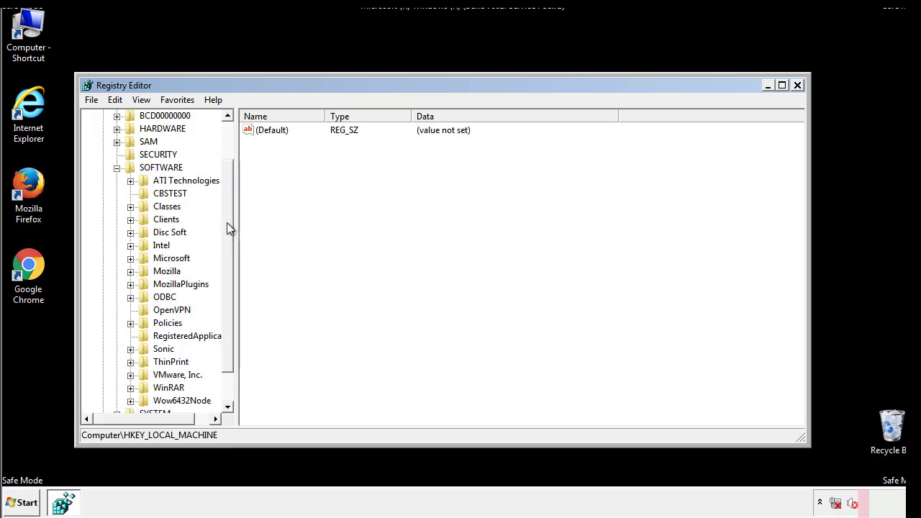
pyautogui.moveTo(226, 212); pyautogui.dragTo(228, 238)
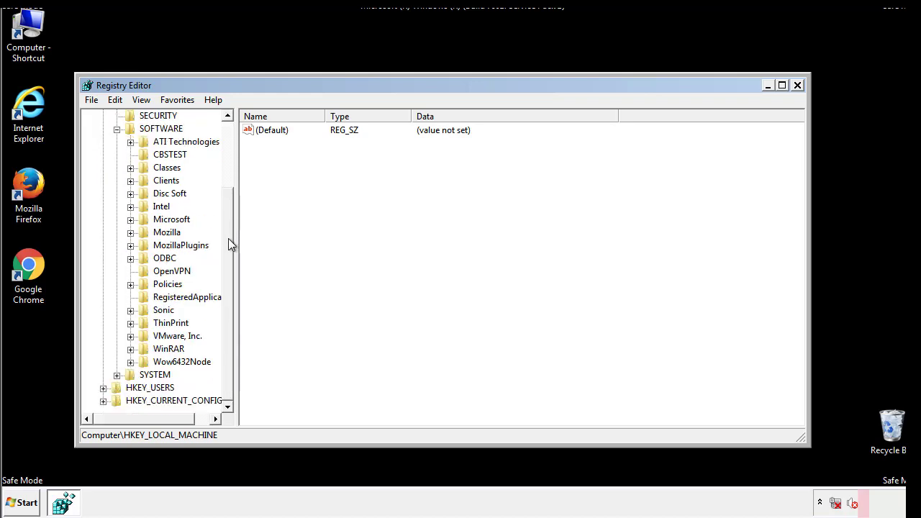
pyautogui.click(130, 221)
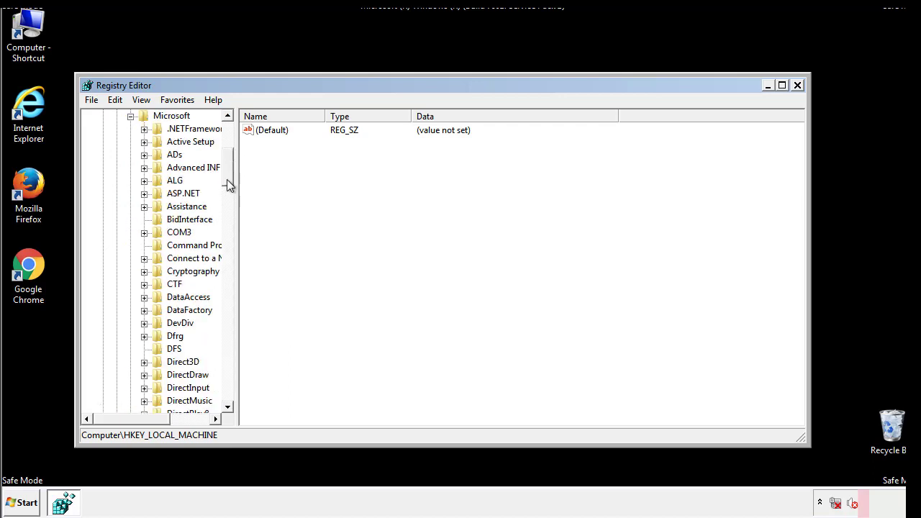
pyautogui.moveTo(227, 179); pyautogui.dragTo(228, 366)
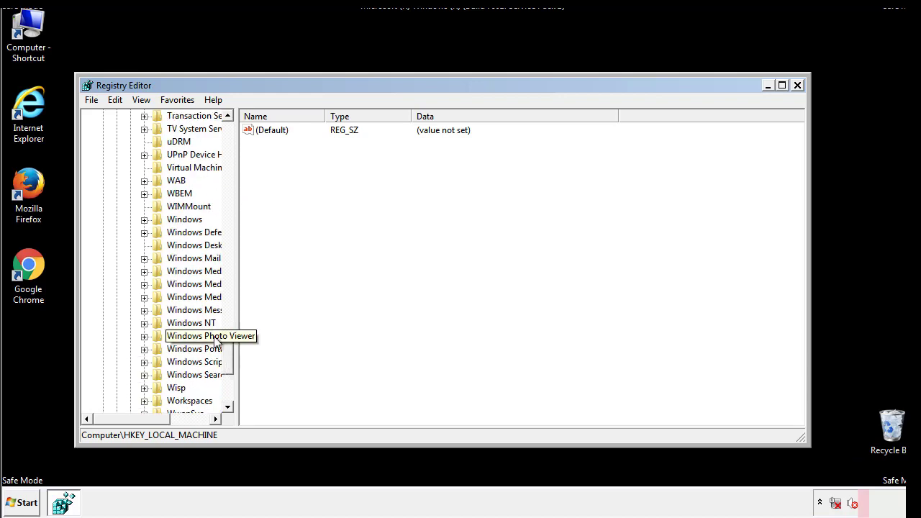
pyautogui.click(146, 220)
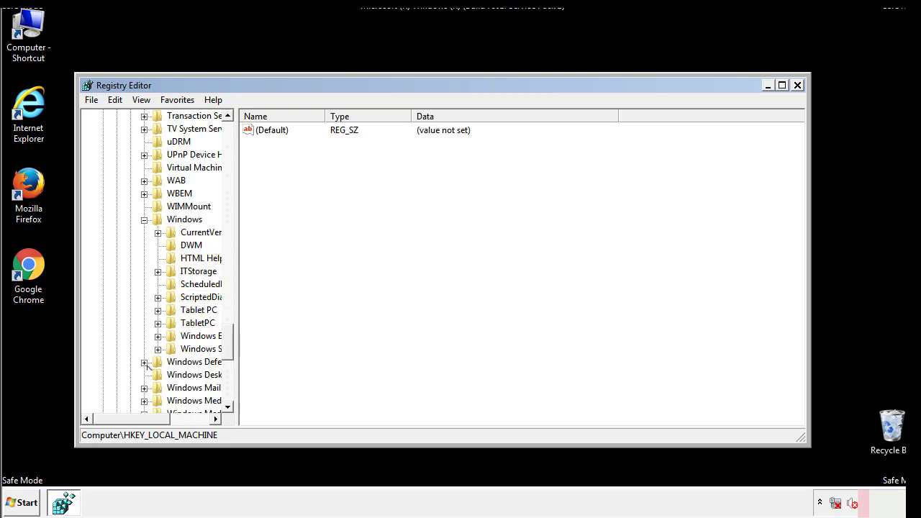
pyautogui.moveTo(126, 419); pyautogui.dragTo(148, 422)
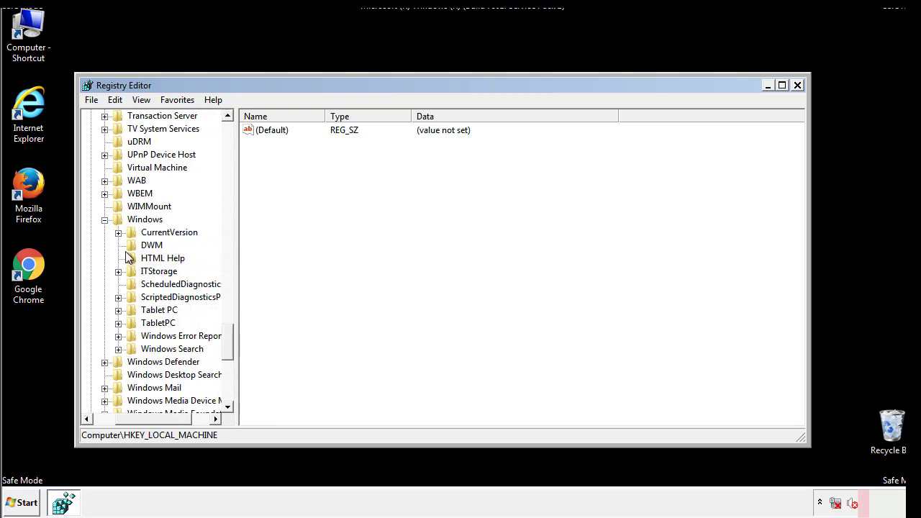
pyautogui.click(118, 232)
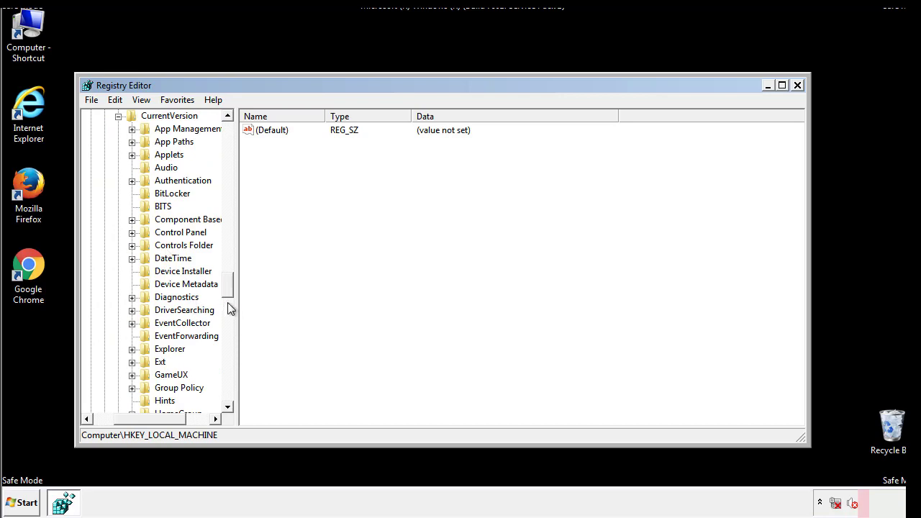
pyautogui.moveTo(230, 287); pyautogui.dragTo(228, 328)
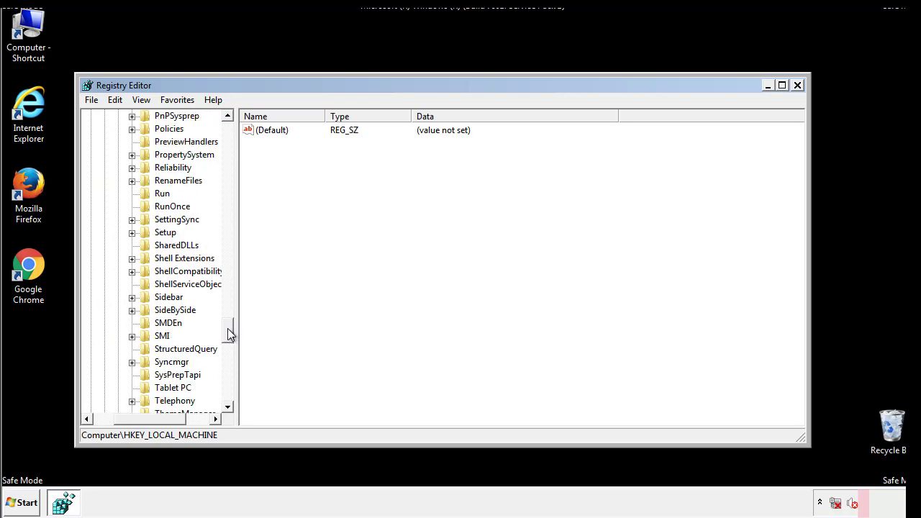
pyautogui.click(161, 193)
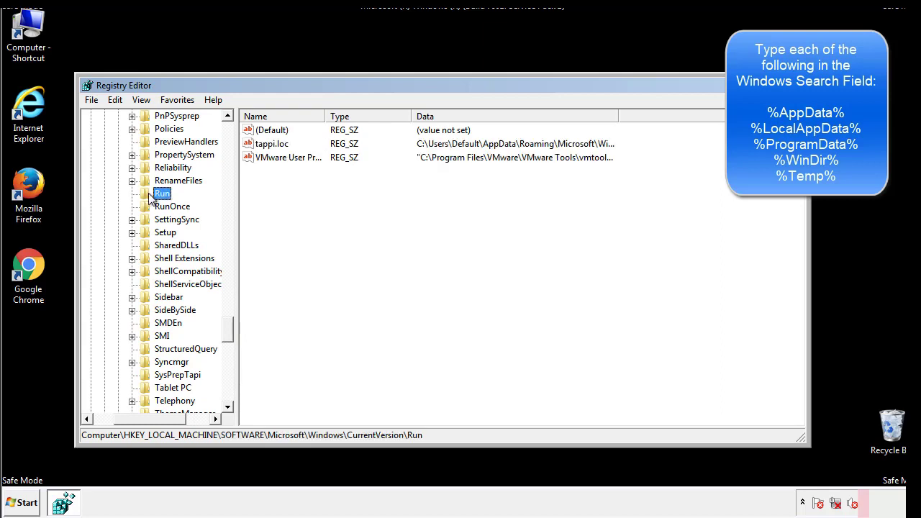
# Delete the tappi.loc value from the local machine's Run key and confirm its permanent removal.
pyautogui.rightClick(268, 146)
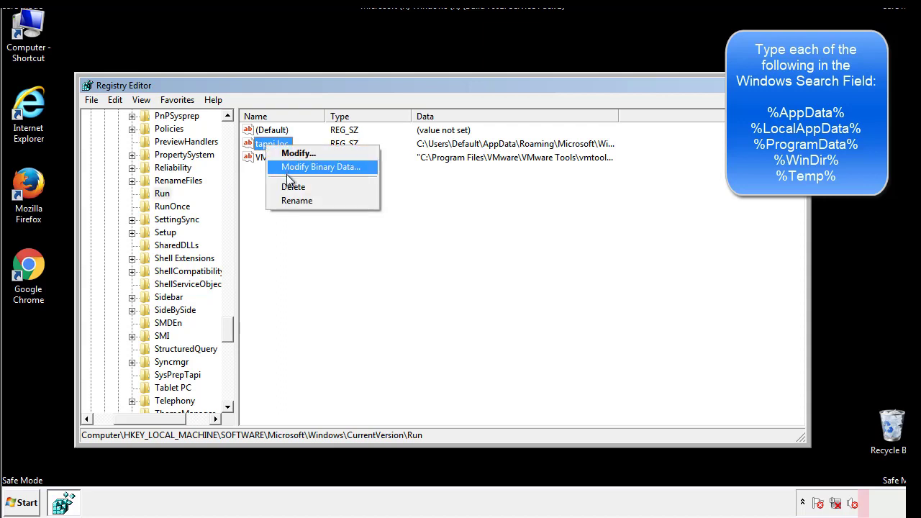
pyautogui.click(289, 186)
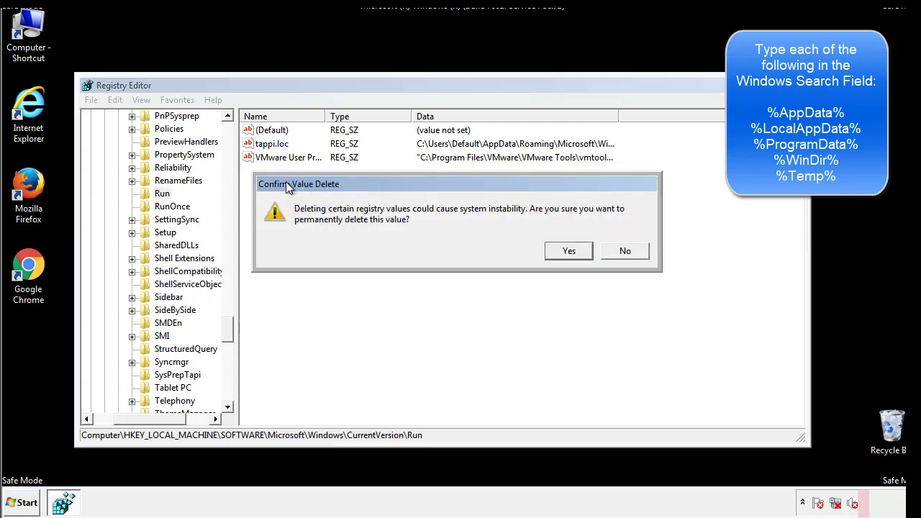
pyautogui.click(568, 251)
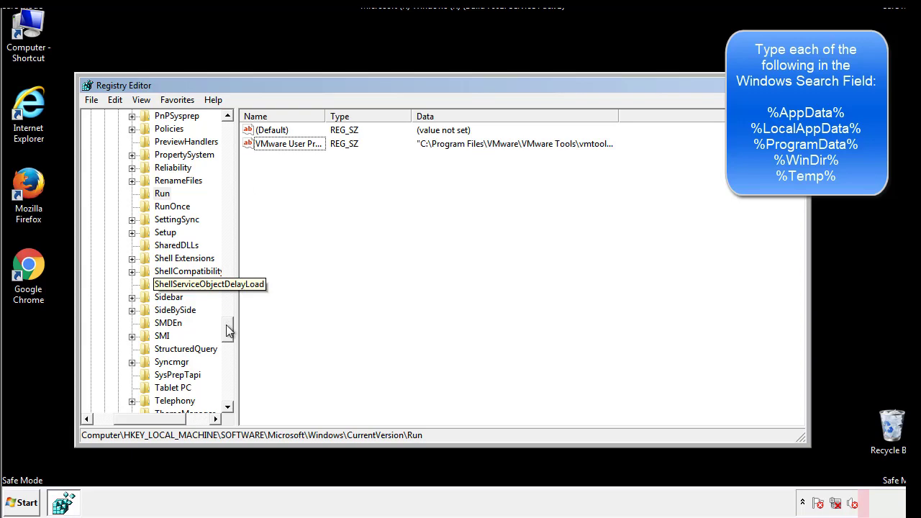
# Collapse the HKEY_LOCAL_MACHINE branch and expand HKEY_CURRENT_USER in the registry tree.
pyautogui.moveTo(228, 329); pyautogui.dragTo(225, 397)
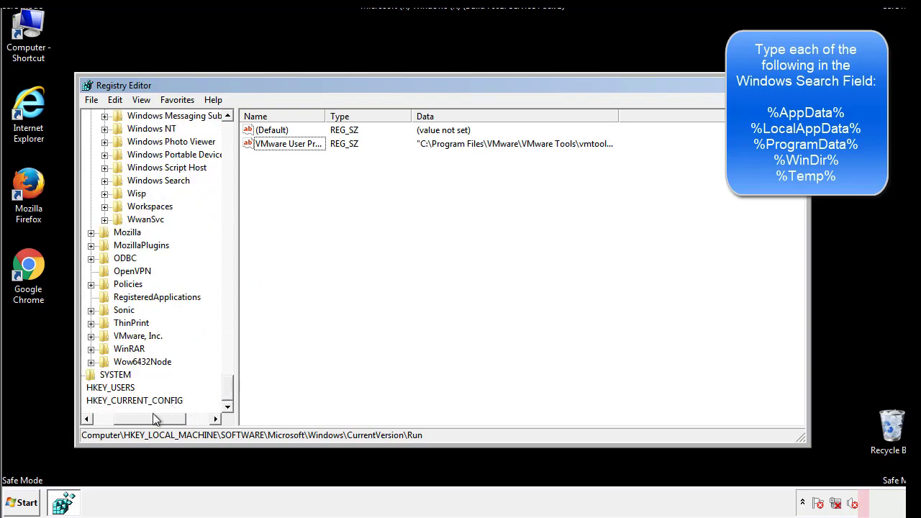
pyautogui.moveTo(153, 414); pyautogui.dragTo(124, 421)
pyautogui.moveTo(227, 389); pyautogui.dragTo(235, 137)
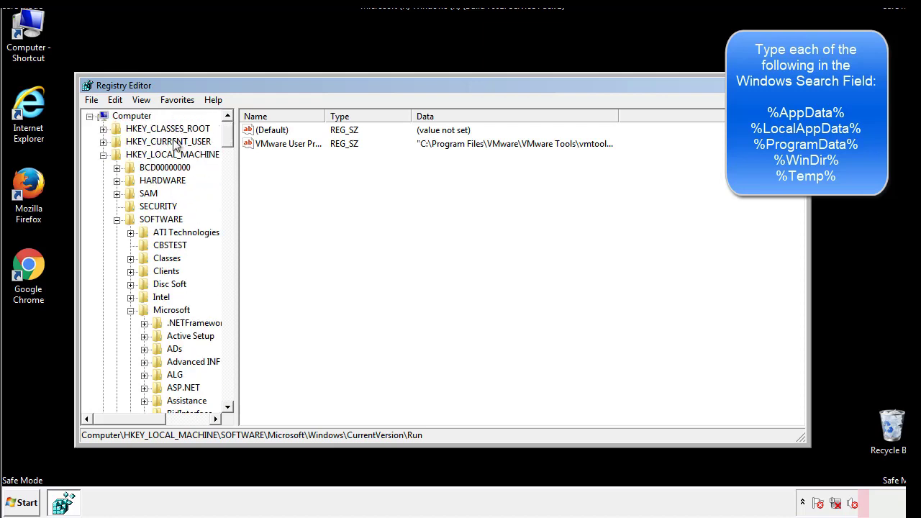
pyautogui.click(103, 155)
pyautogui.click(103, 142)
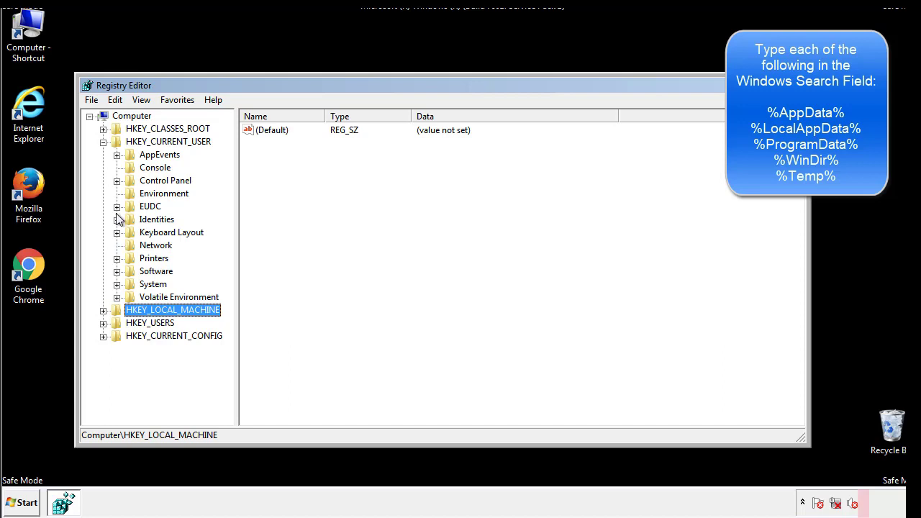
# Open HKEY_CURRENT_USER\Software\Microsoft\Windows\CurrentVersion\Run and check its values for suspicious startup entries.
pyautogui.click(116, 271)
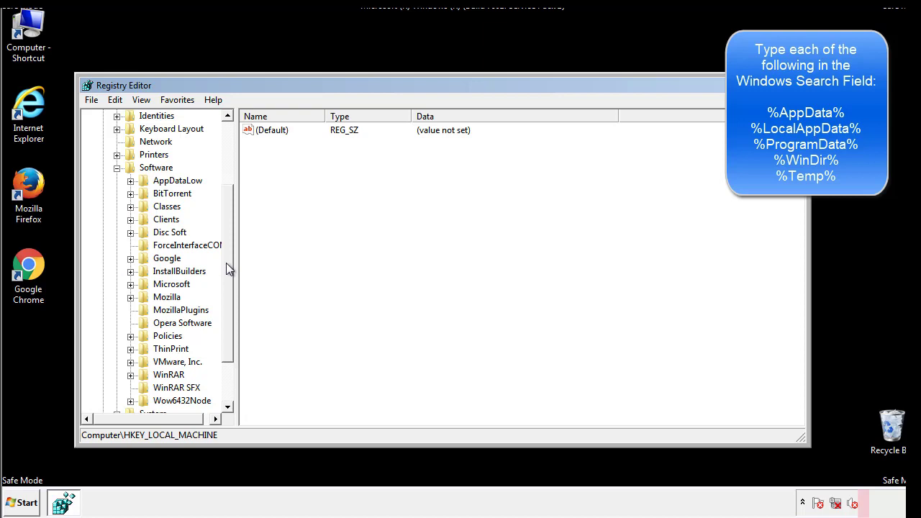
pyautogui.moveTo(226, 263); pyautogui.dragTo(226, 277)
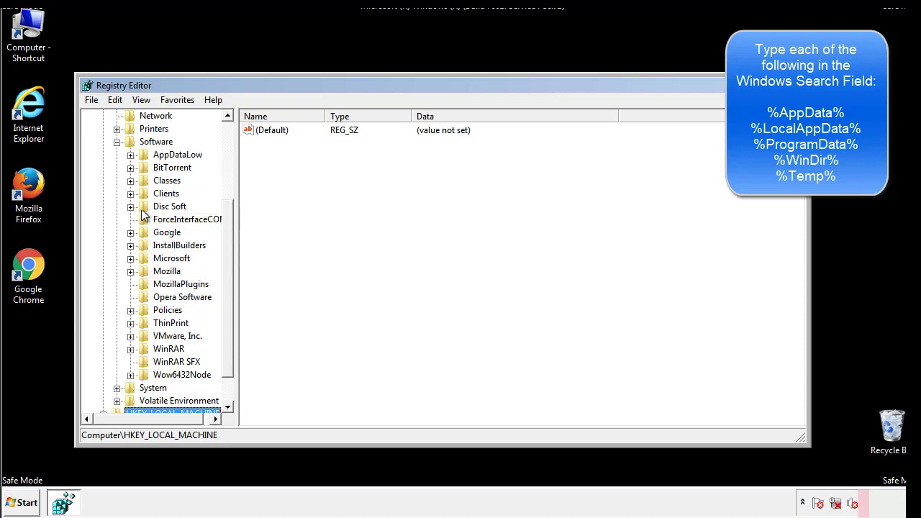
pyautogui.click(131, 259)
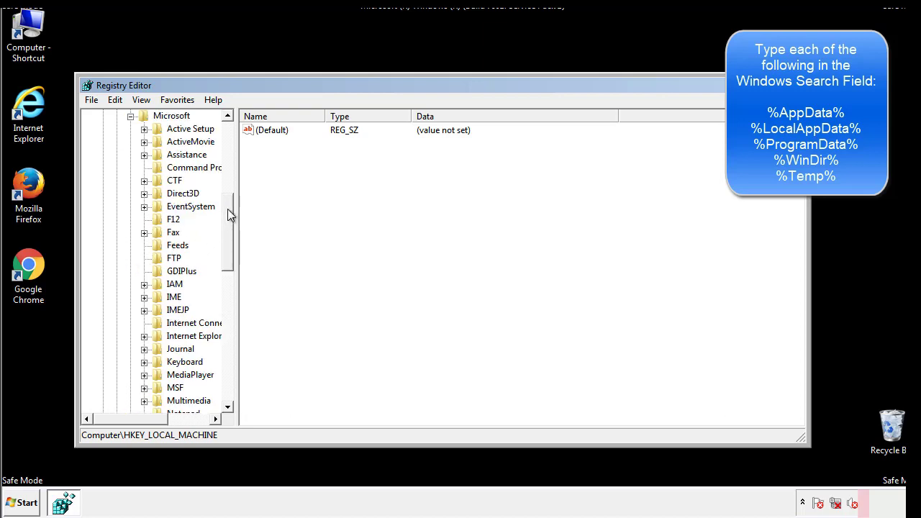
pyautogui.moveTo(227, 208); pyautogui.dragTo(227, 299)
pyautogui.click(144, 245)
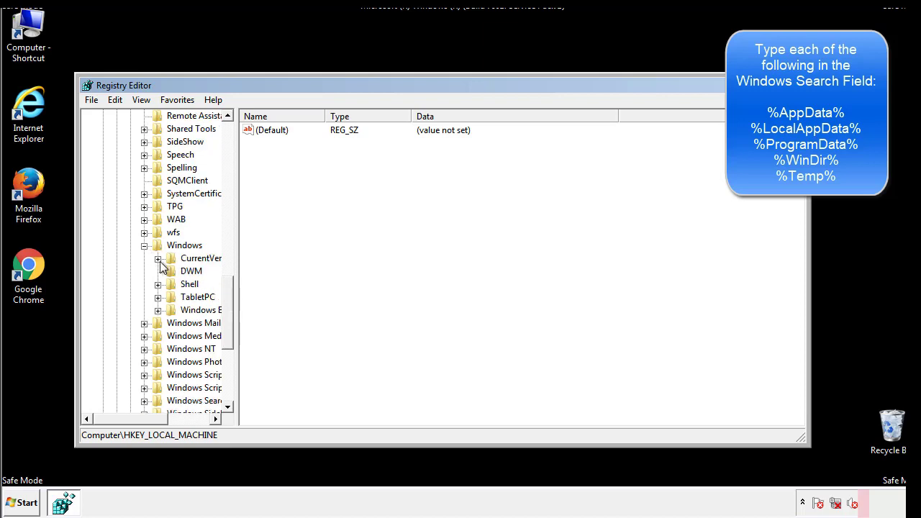
pyautogui.click(157, 258)
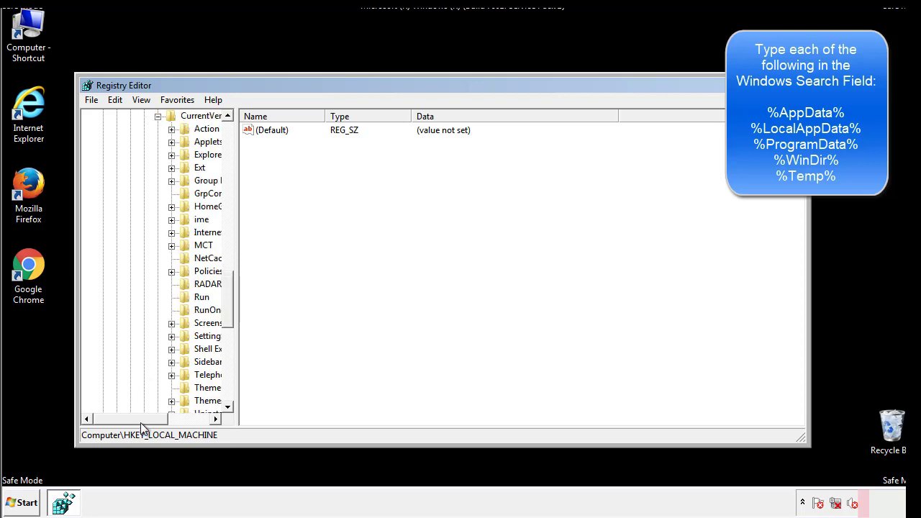
pyautogui.moveTo(140, 423); pyautogui.dragTo(163, 420)
pyautogui.click(160, 296)
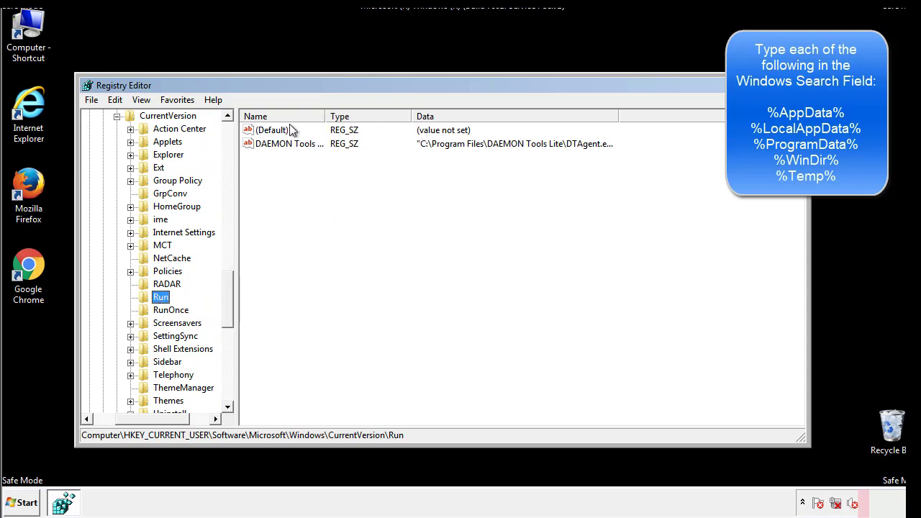
pyautogui.click(422, 171)
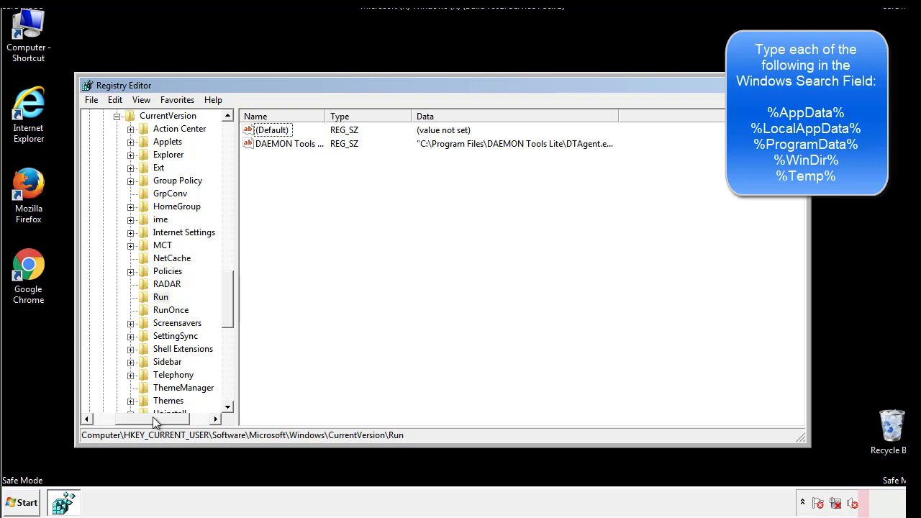
# Collapse the current user's Windows key, and search the registry for %appdata% and %temp%.
pyautogui.moveTo(152, 417); pyautogui.dragTo(134, 418)
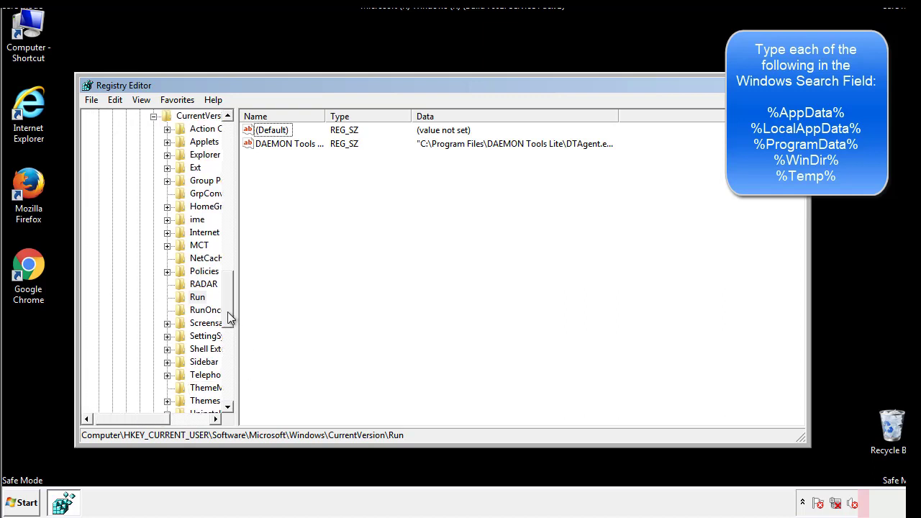
pyautogui.moveTo(229, 317); pyautogui.dragTo(230, 274)
pyautogui.click(139, 336)
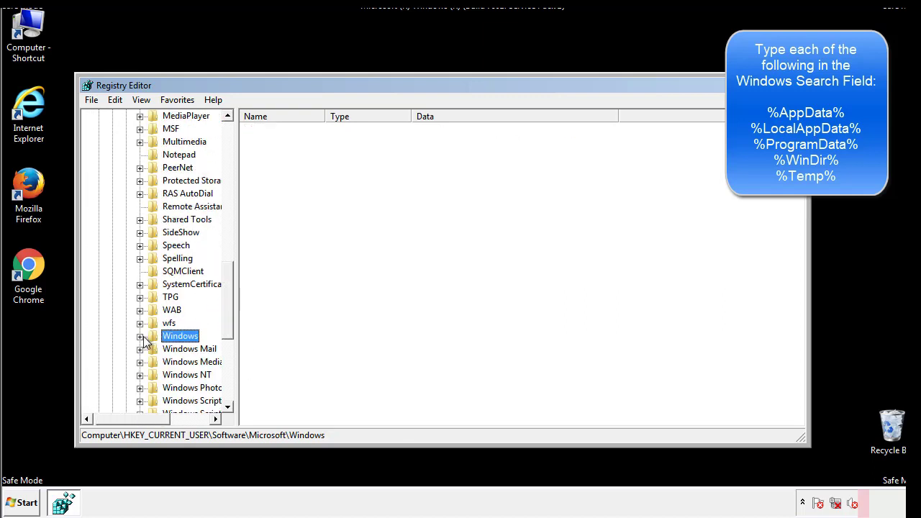
pyautogui.moveTo(233, 319); pyautogui.dragTo(231, 161)
pyautogui.click(123, 103)
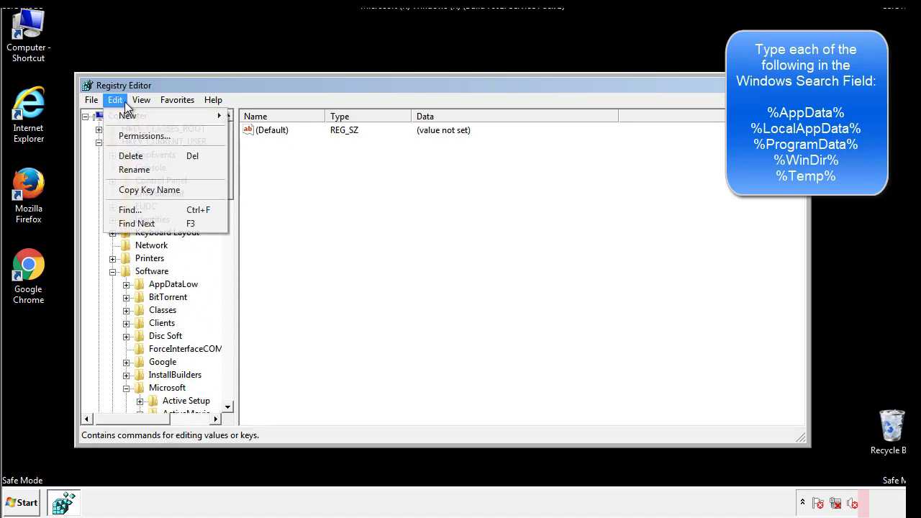
pyautogui.click(120, 210)
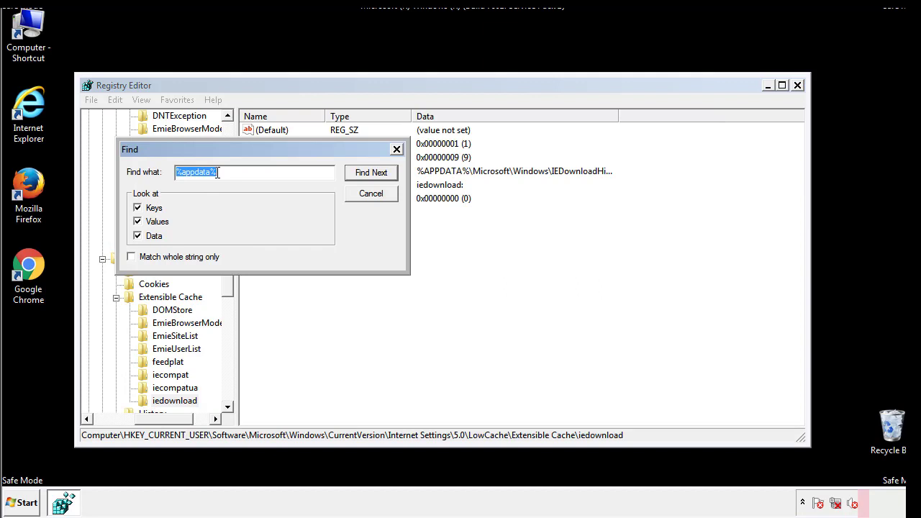
pyautogui.write('%temp%')
pyautogui.press('Return')
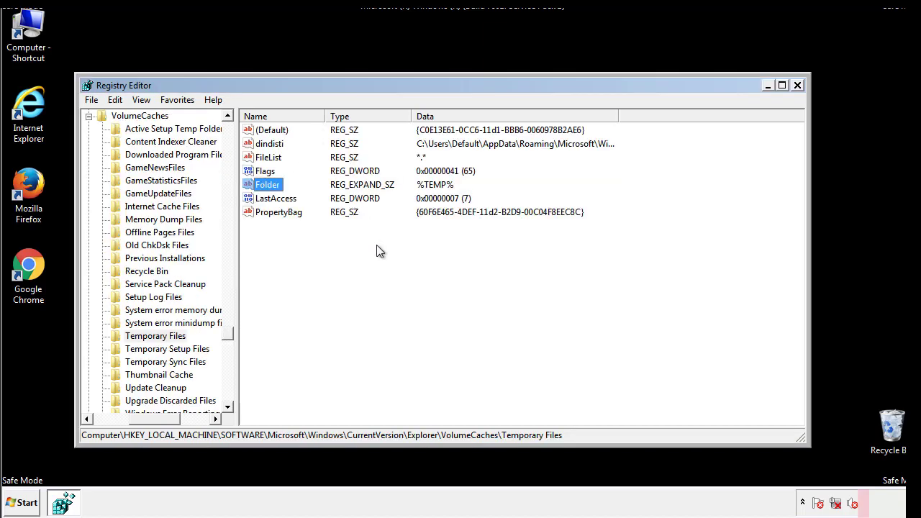
# Delete all values in the Temporary Files key under VolumeCaches, confirm the deletion, and close the Registry Editor.
pyautogui.moveTo(294, 231); pyautogui.dragTo(259, 131)
pyautogui.rightClick(260, 130)
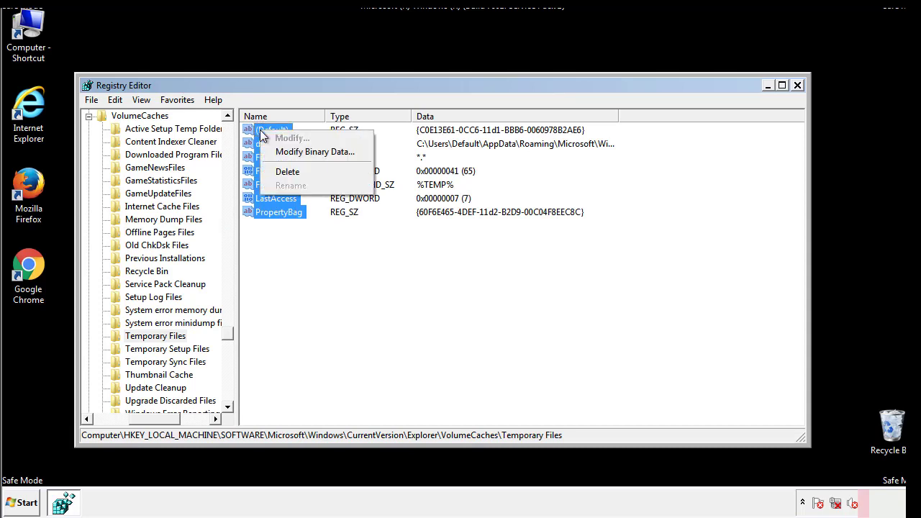
pyautogui.click(282, 174)
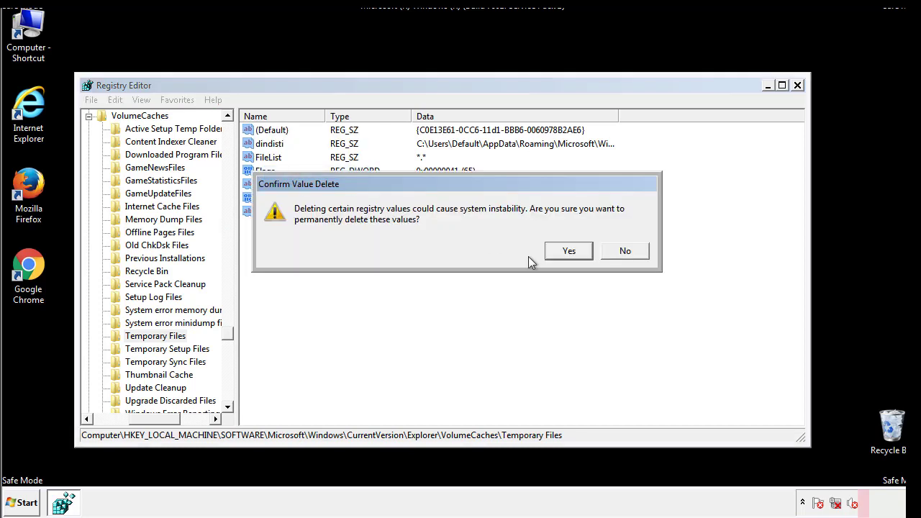
pyautogui.click(586, 251)
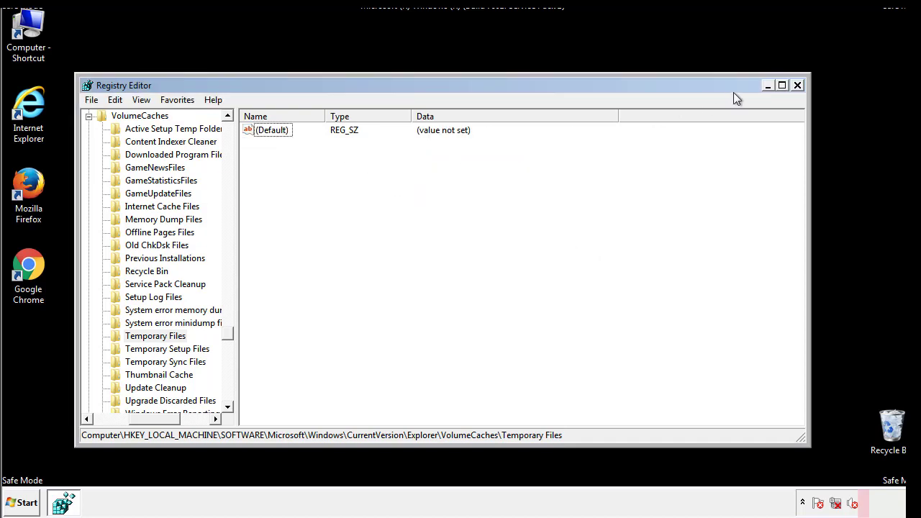
pyautogui.click(799, 86)
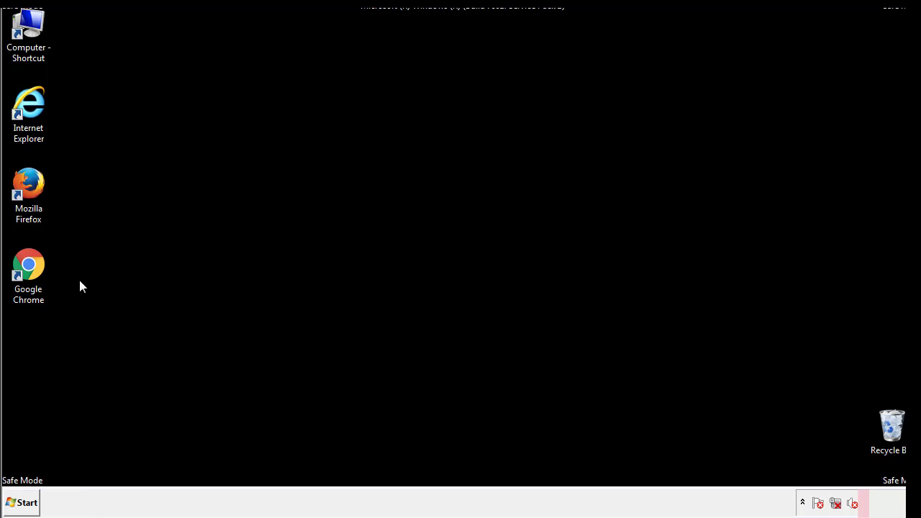
# Open the System Configuration utility by searching for msconfig.
pyautogui.click(18, 507)
pyautogui.click(49, 471)
pyautogui.write('ms')
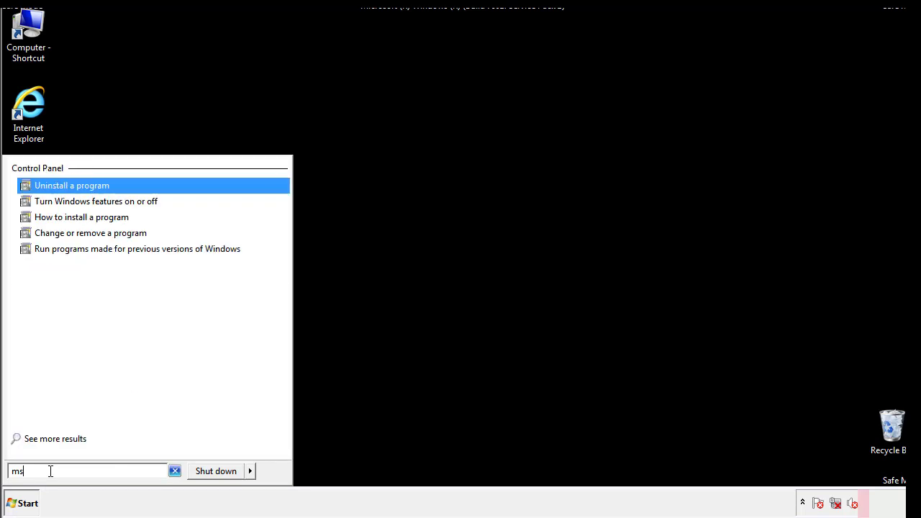
pyautogui.write('config')
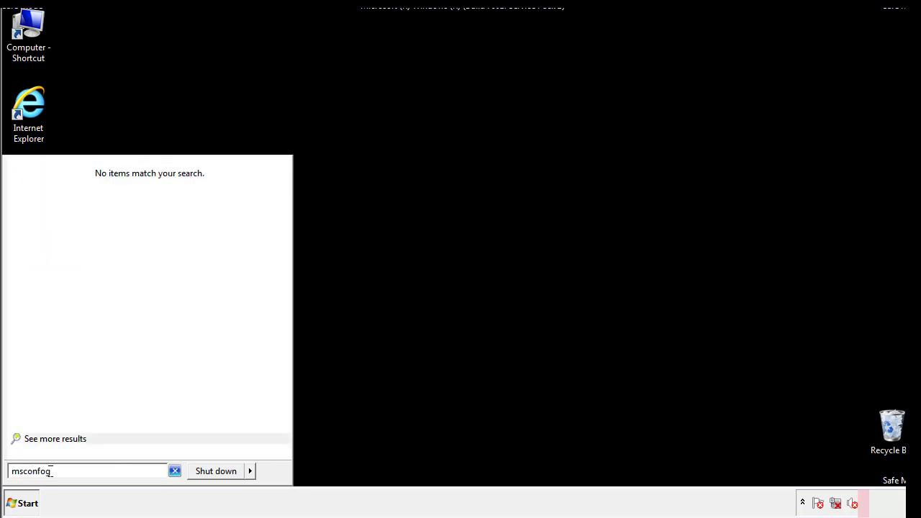
pyautogui.press('BackSpace')
pyautogui.press('BackSpace')
pyautogui.write('ig')
pyautogui.press('Return')
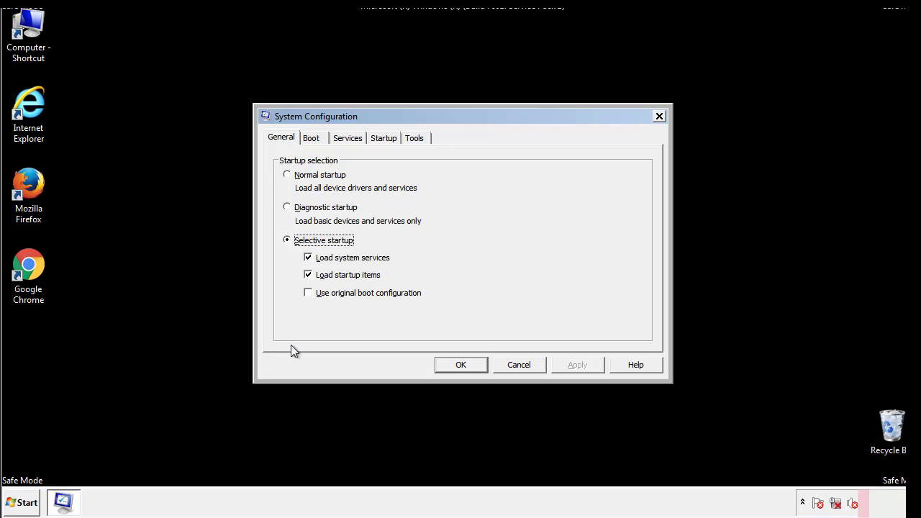
# Turn off Safe boot in the boot options, apply the change, and restart the computer.
pyautogui.click(311, 138)
pyautogui.click(291, 276)
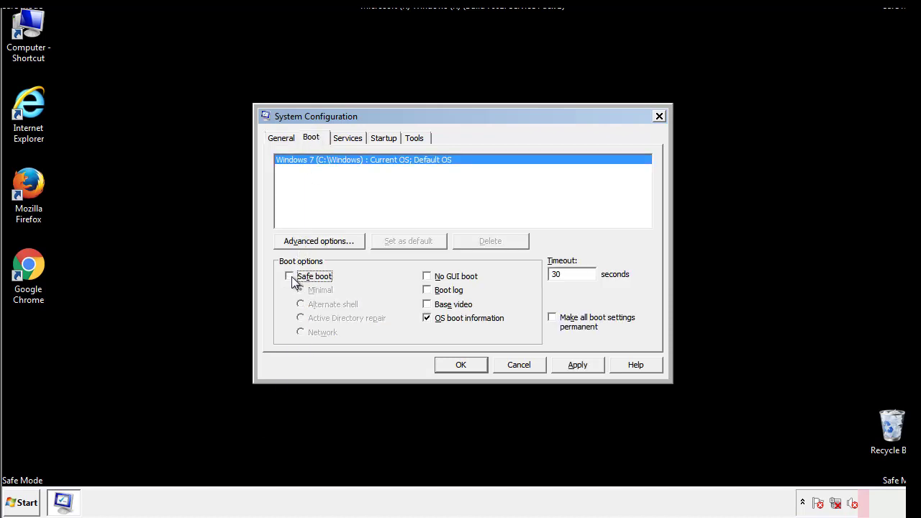
pyautogui.click(579, 366)
pyautogui.click(469, 366)
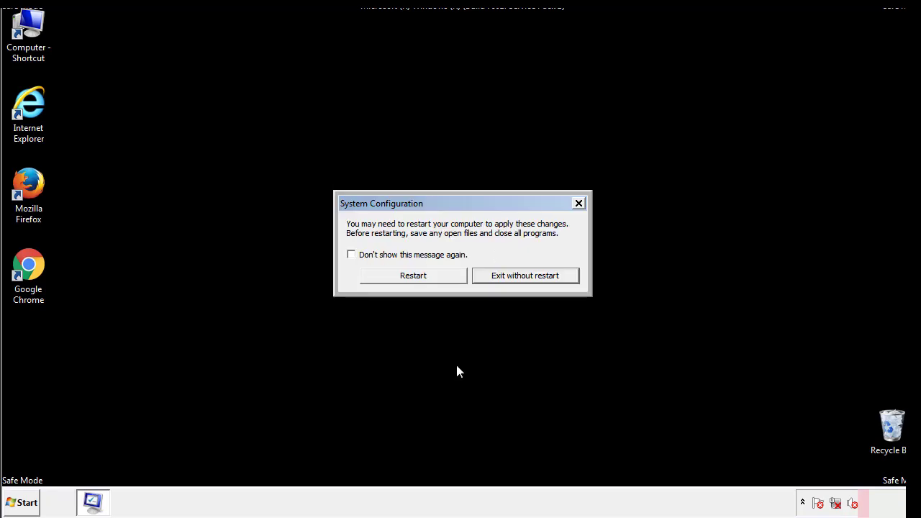
pyautogui.click(414, 276)
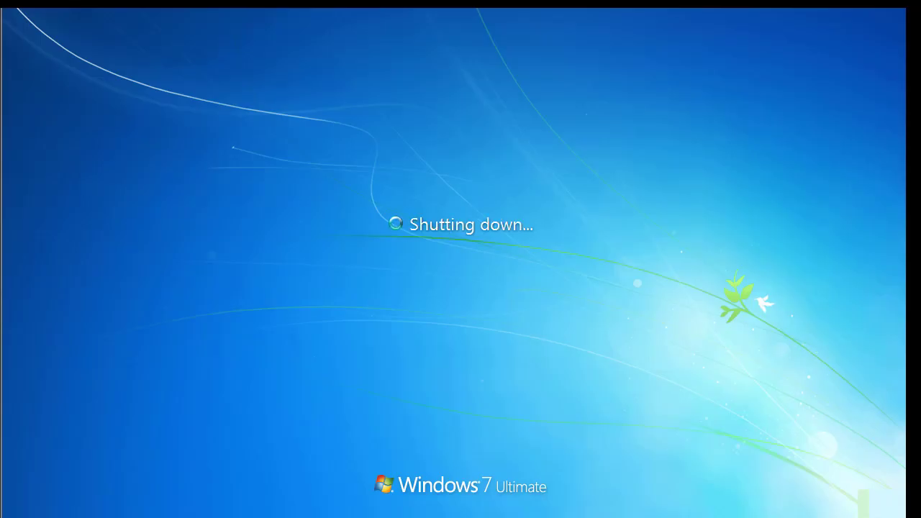